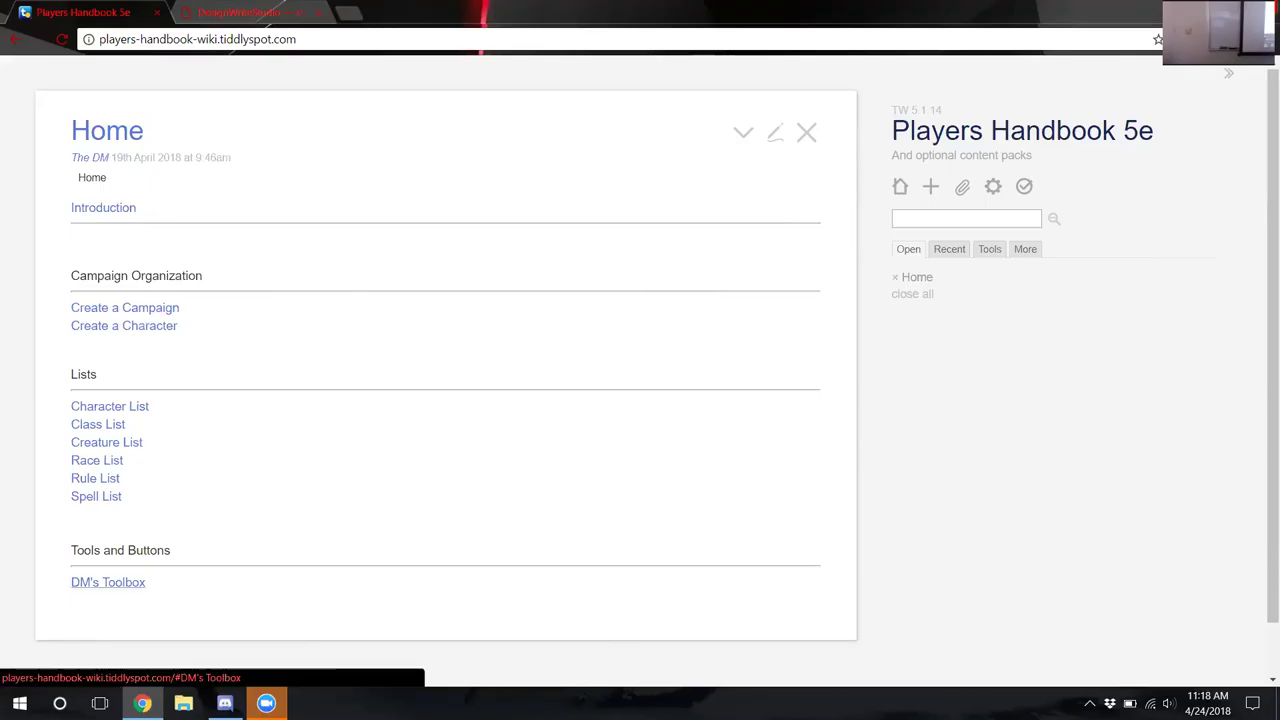
Open the Add Spell form from the DM's Toolbox and enter Alarm as the spell name
left_click(108, 582)
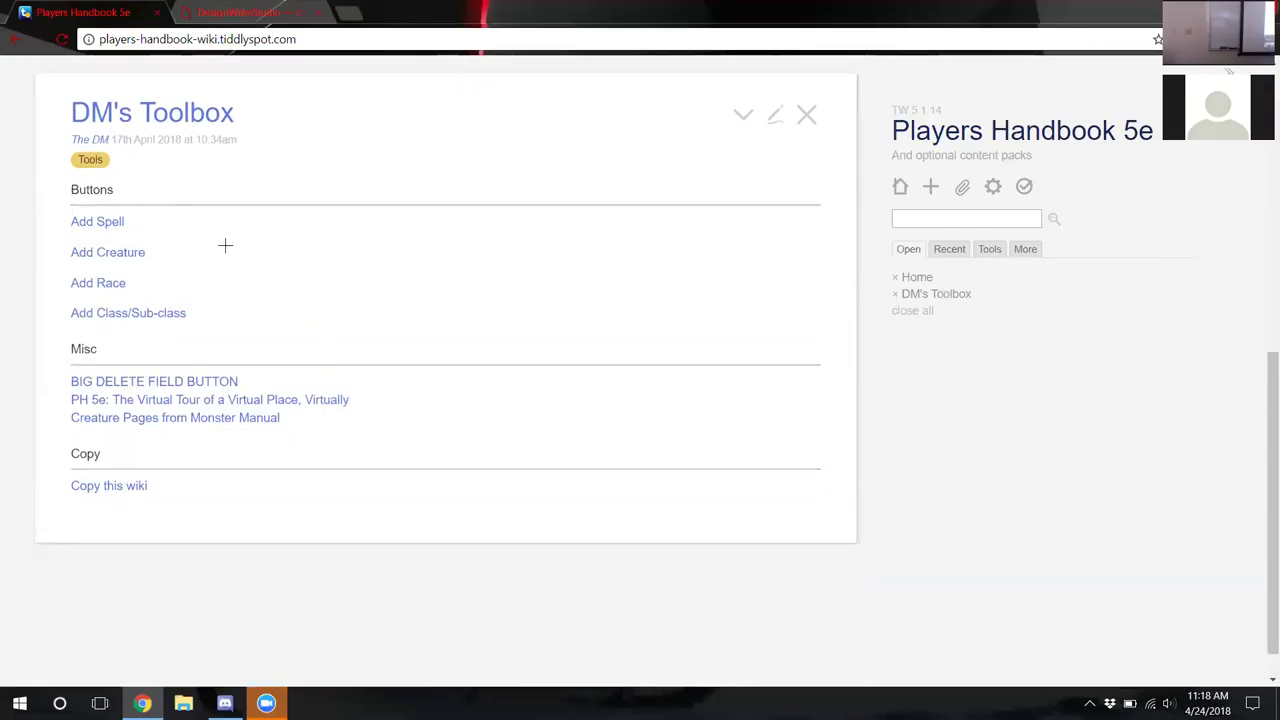
left_click(80, 221)
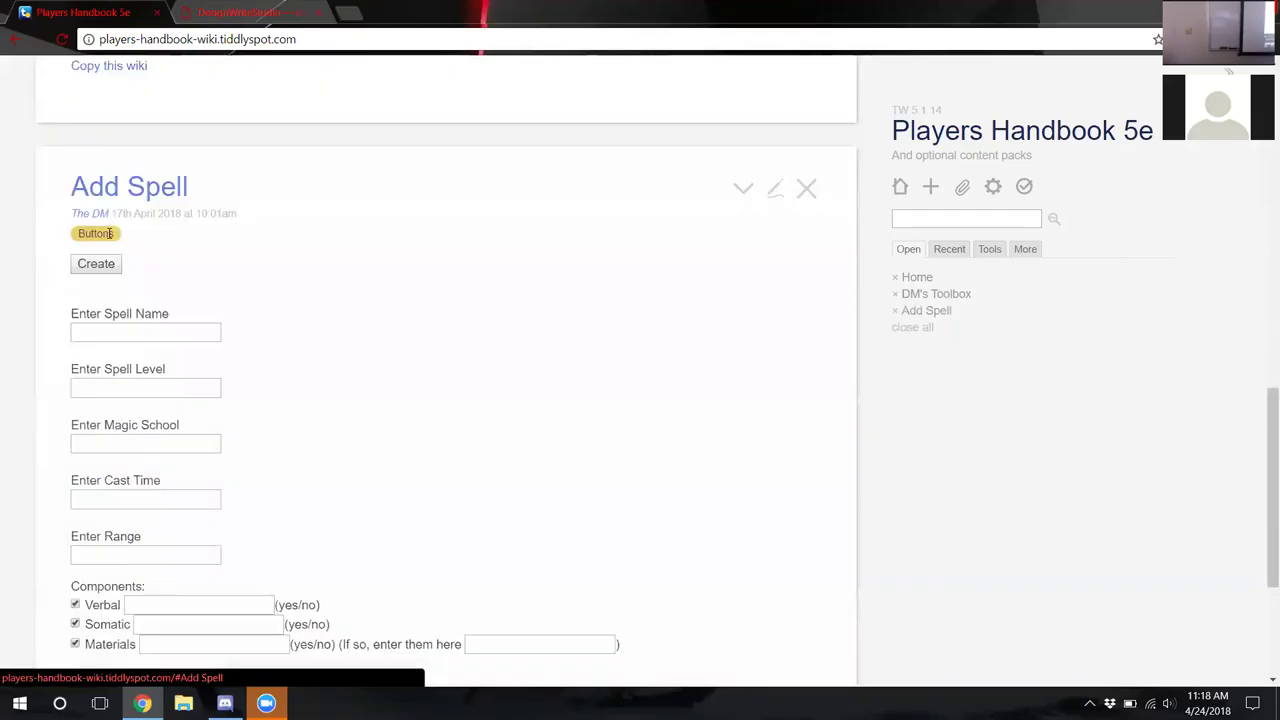
left_click(172, 252)
type("Alarm")
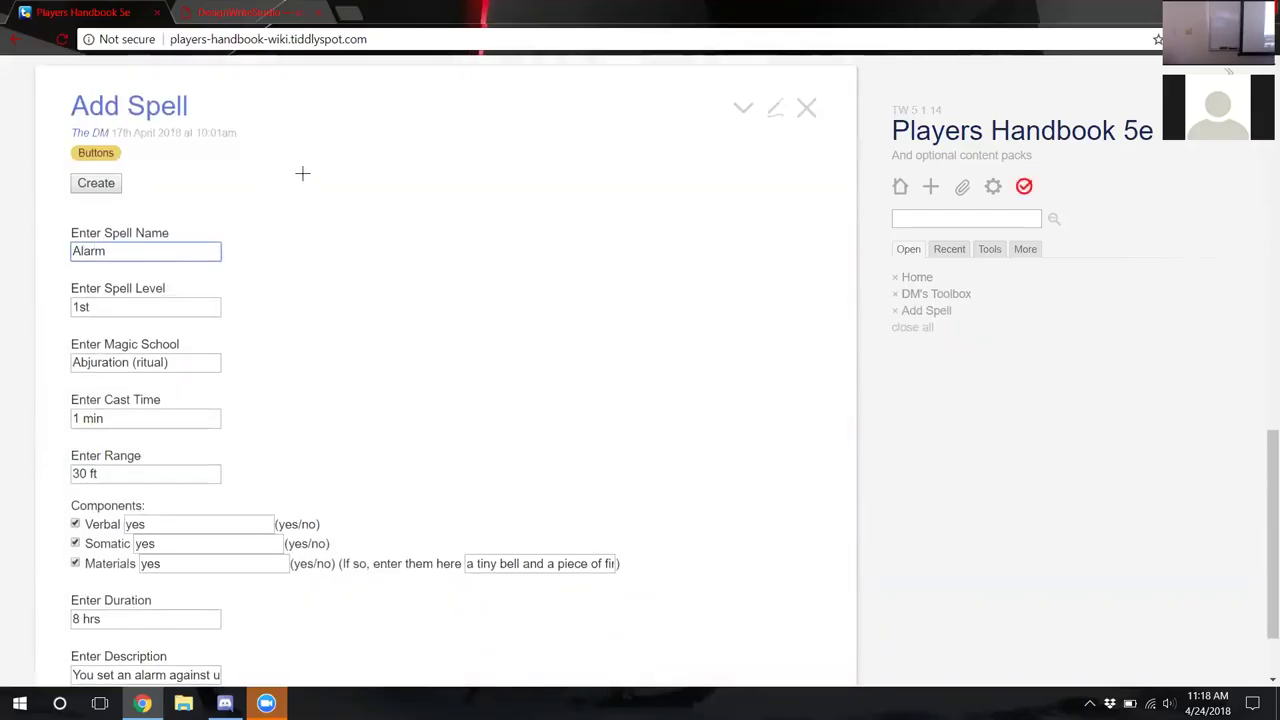
scroll(302, 173, "down", 1)
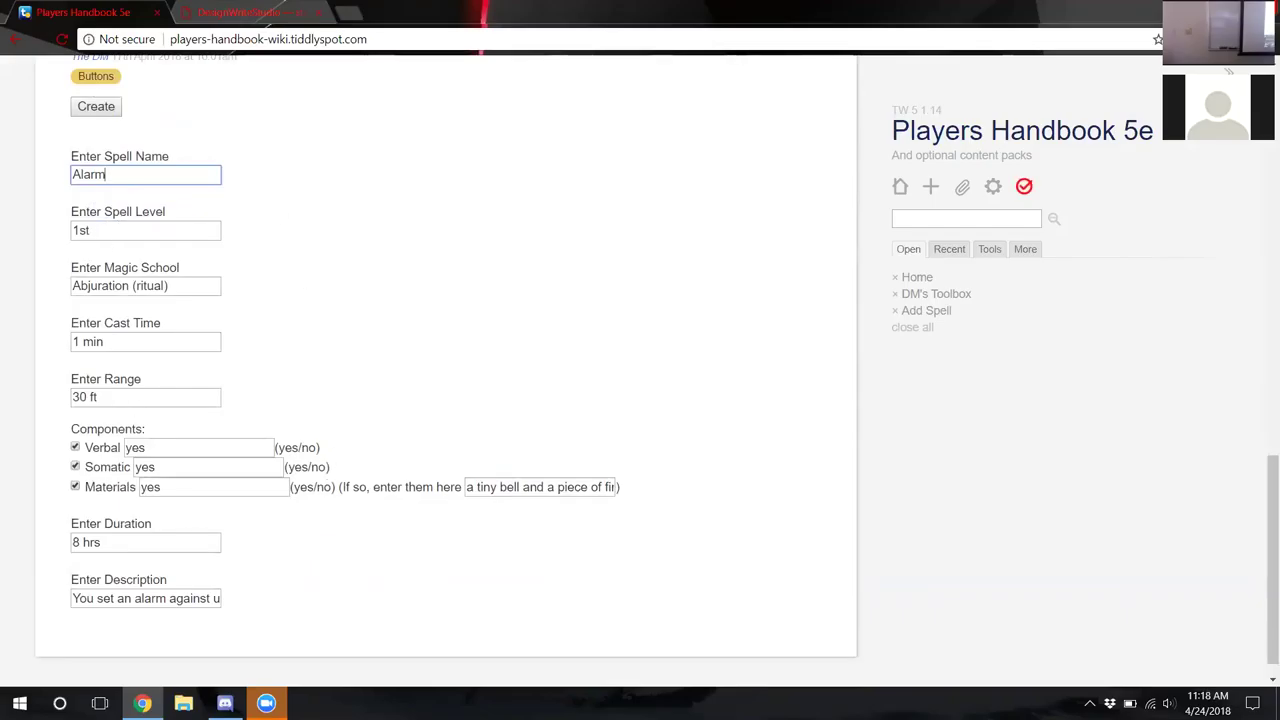
scroll(352, 476, "up", 2)
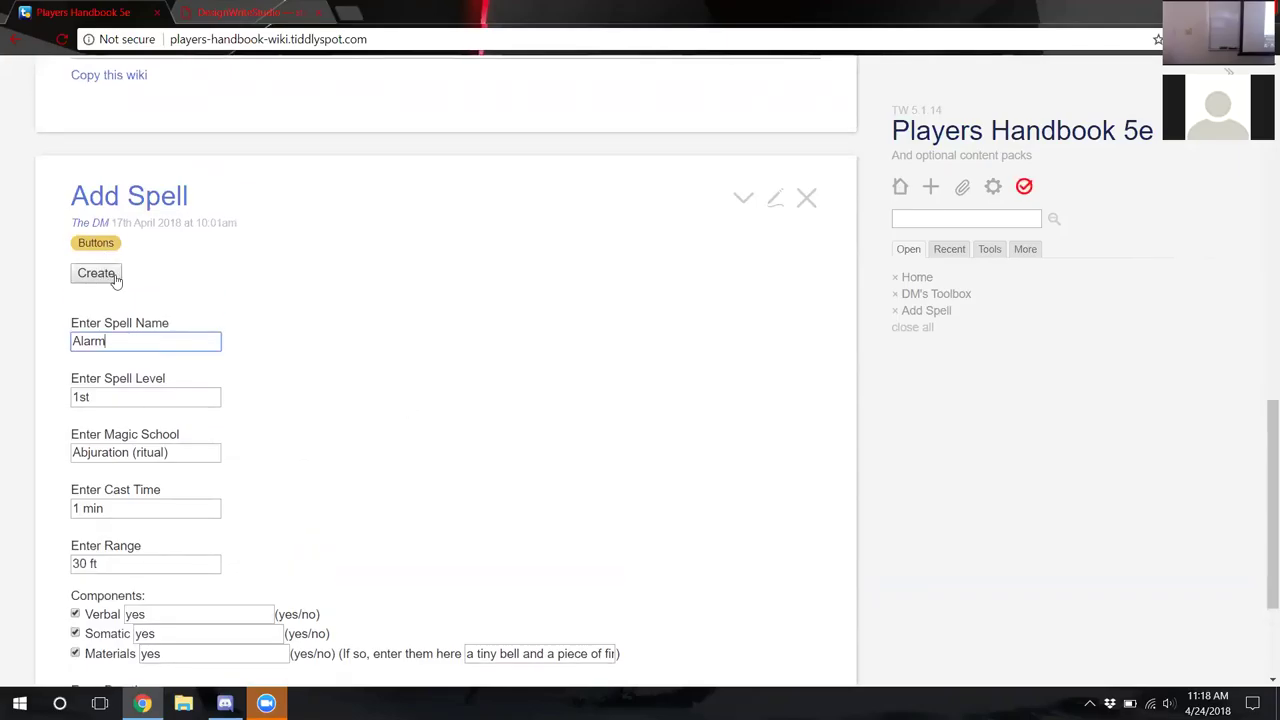
Create the Alarm spell entry from the form, save the draft and close the resulting entry
scroll(506, 277, "down", 2)
left_click(104, 110)
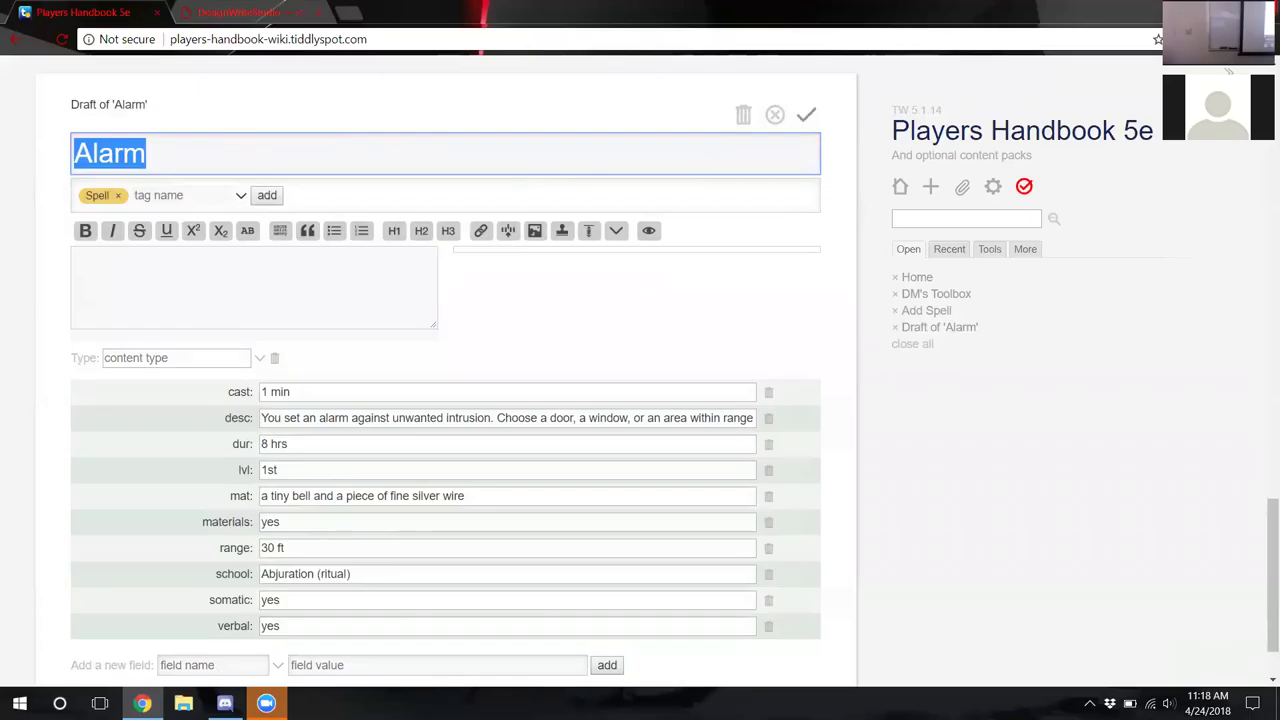
left_click(806, 114)
left_click(806, 114)
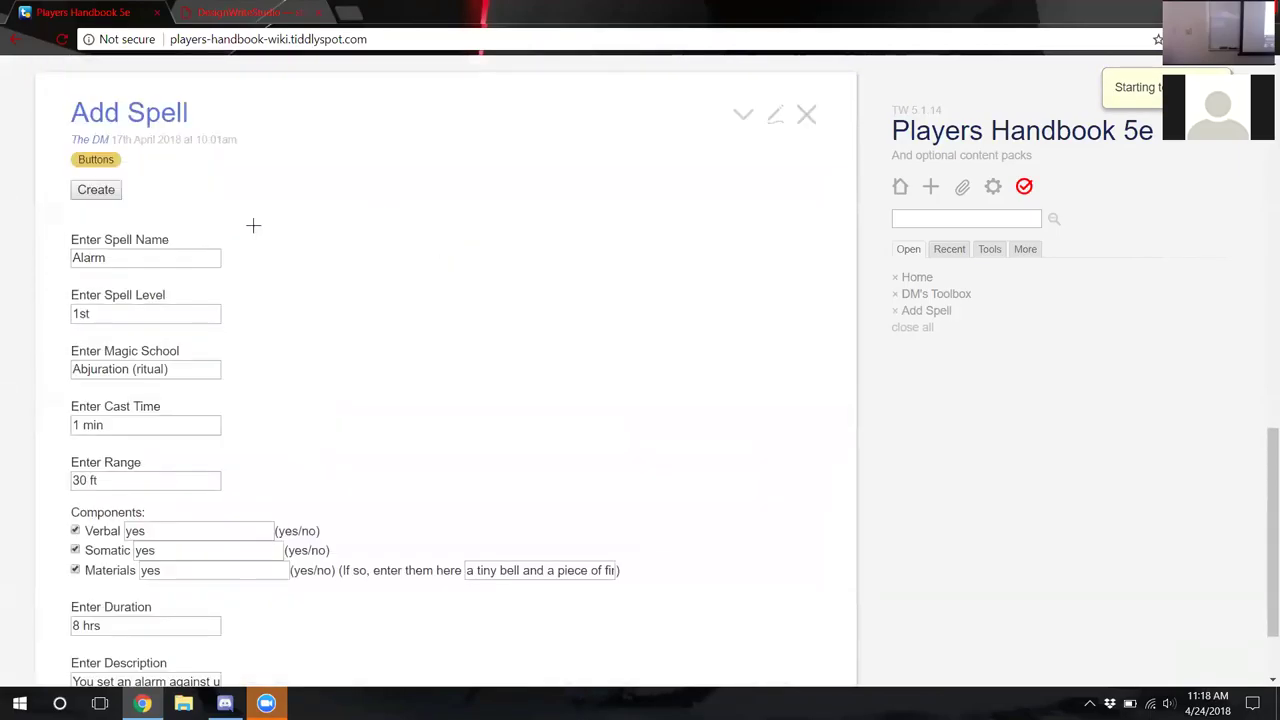
Clear the spell name in the Add Spell form and enter Steve Spell instead
left_click(155, 257)
key("BackSpace")
key("BackSpace")
key("BackSpace")
key("BackSpace")
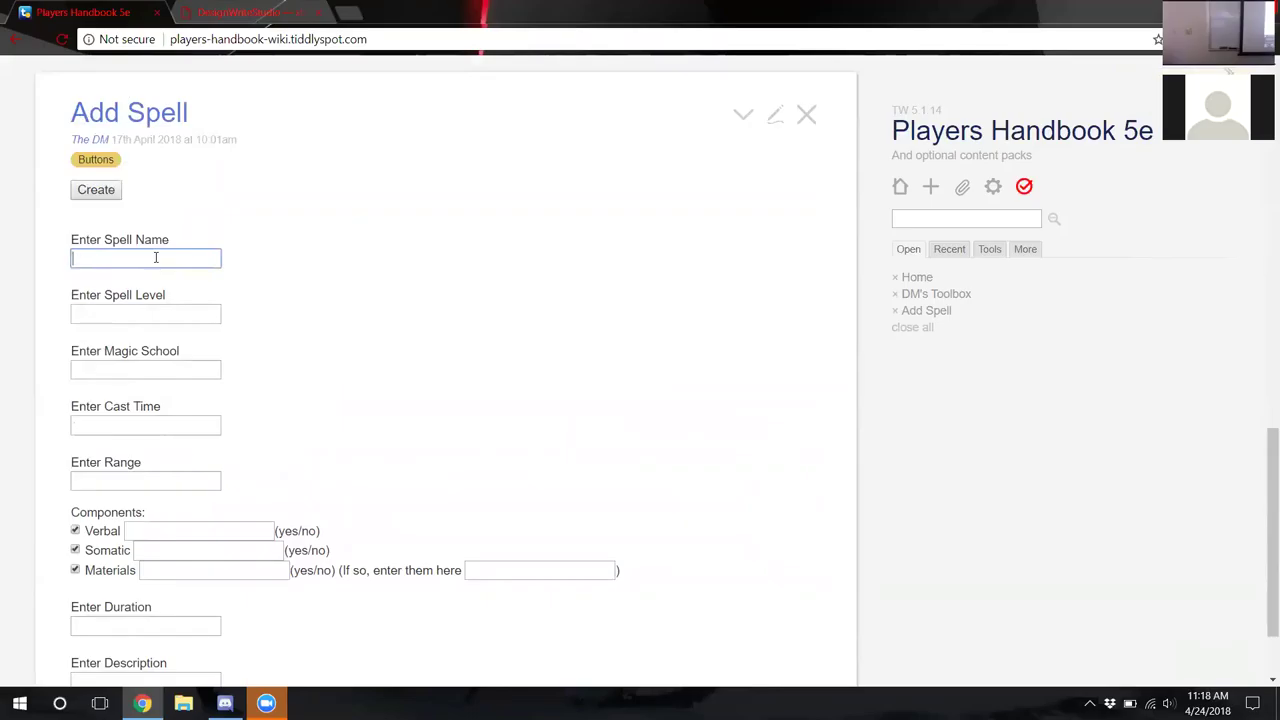
type("Steve Spell")
Set the new spell's level to 100th, its magic school to Steve and its cast time to 1 Steve
scroll(232, 296, "down", 2)
left_click(165, 229)
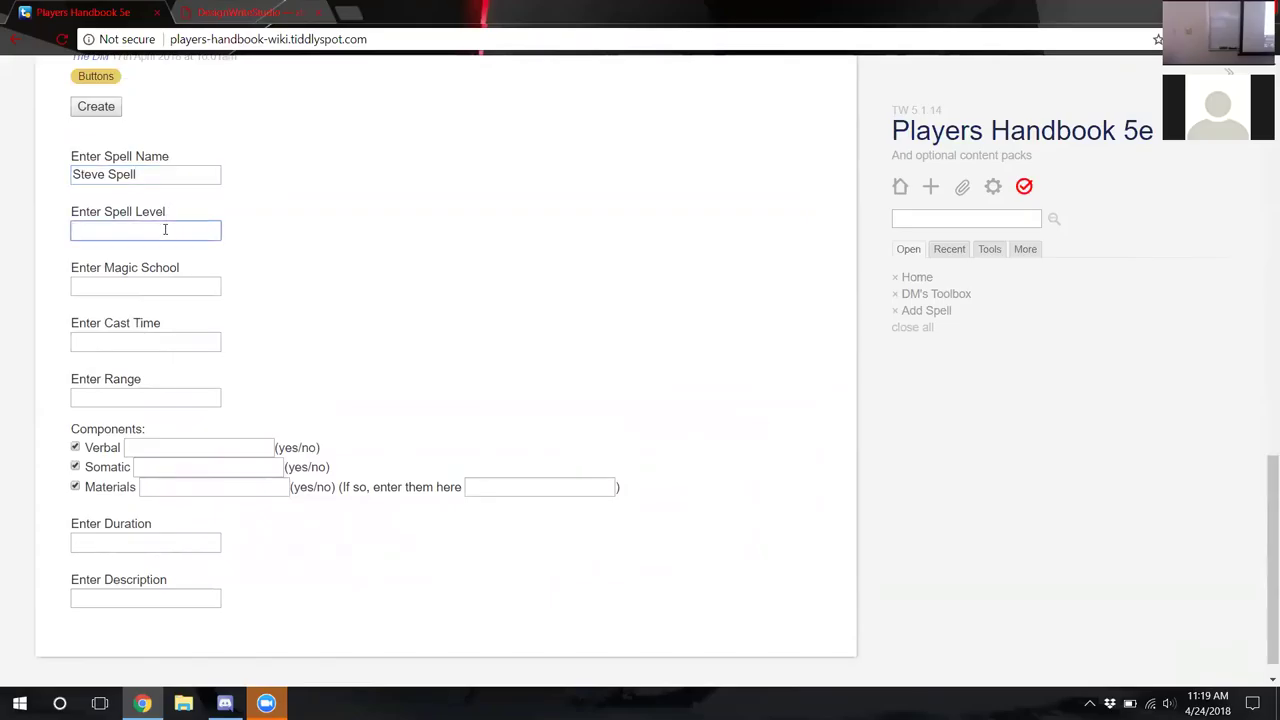
type("100th")
left_click(157, 285)
type("Steve")
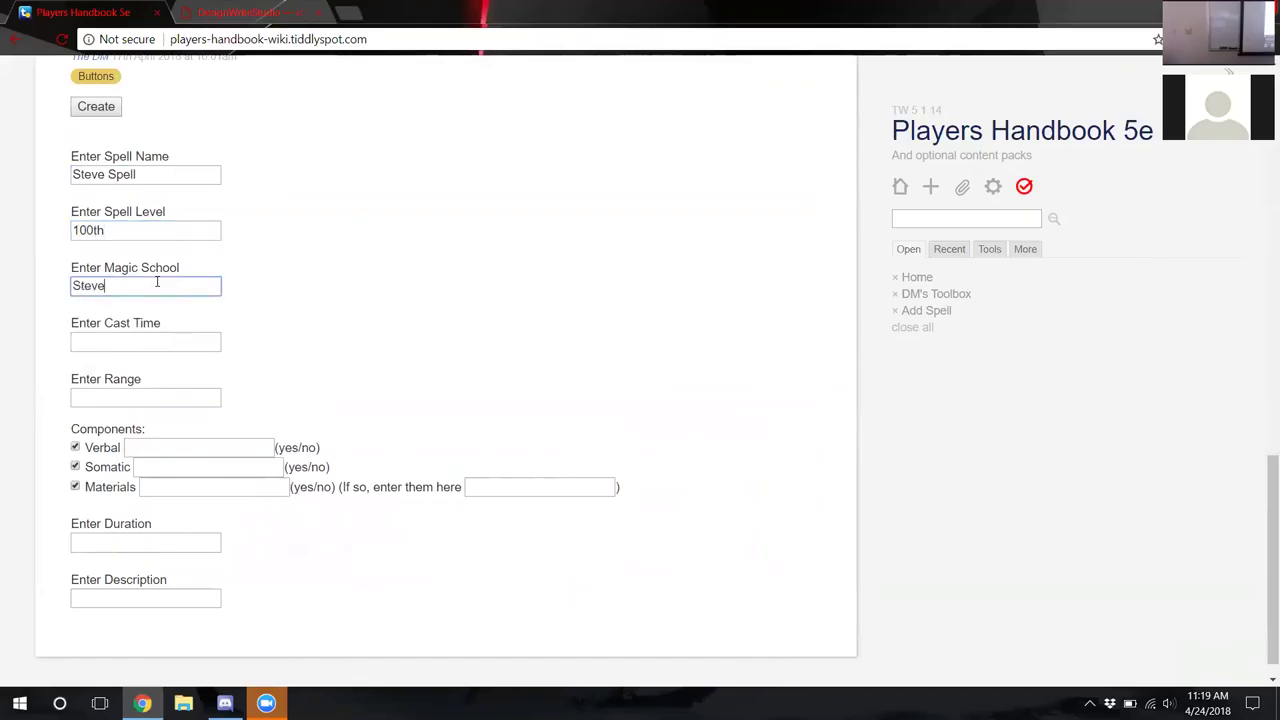
left_click(153, 342)
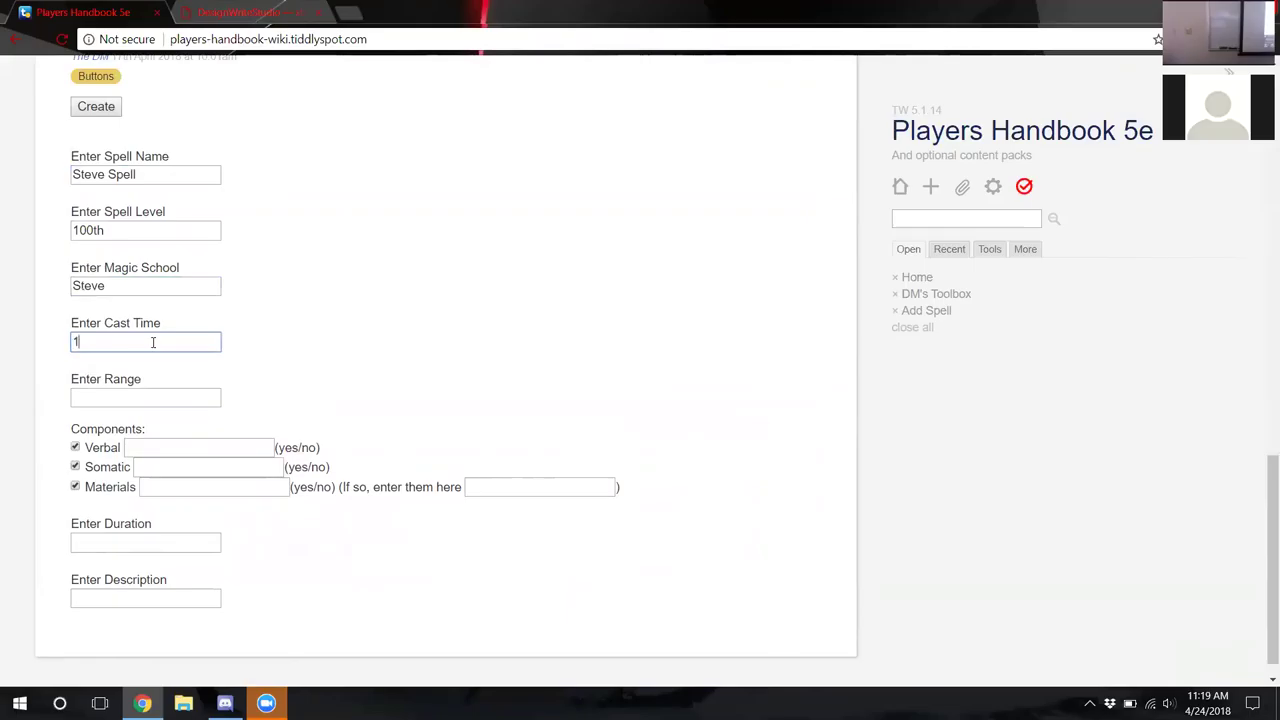
type("1 St")
key("BackSpace")
type("teve")
Review the partly filled Add Spell form and close it
scroll(390, 286, "up", 2)
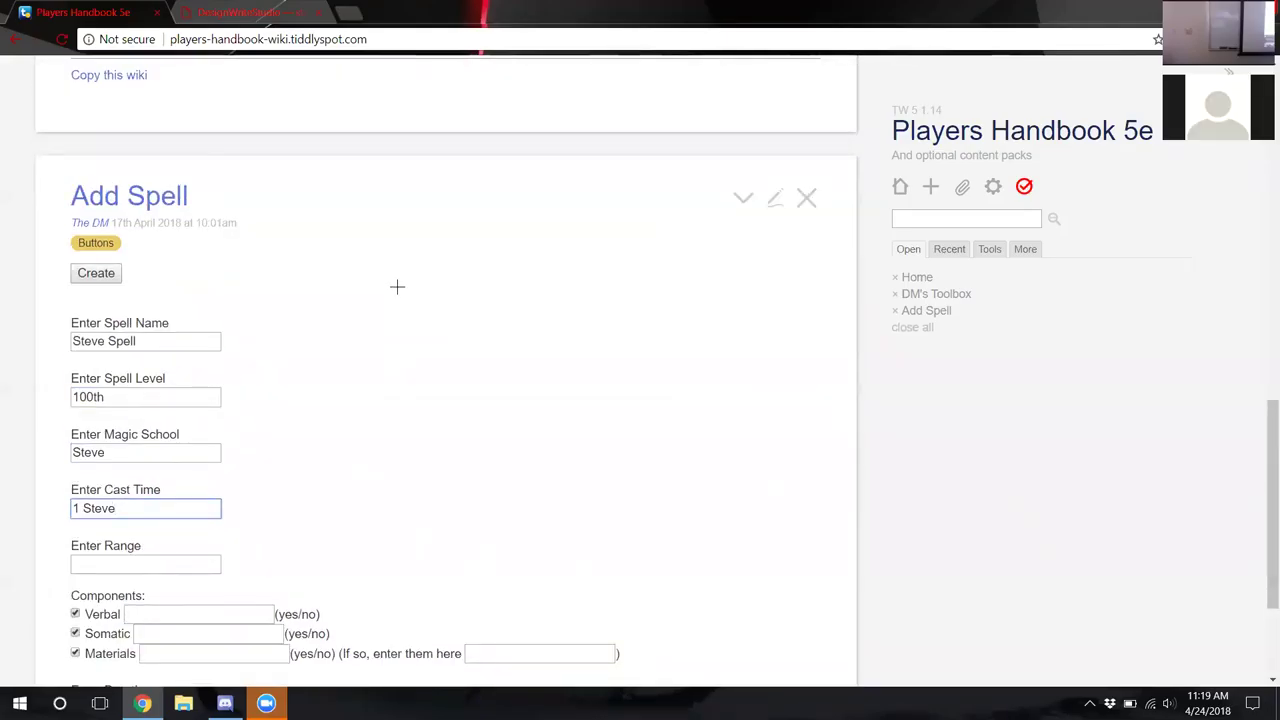
scroll(397, 287, "down", 2)
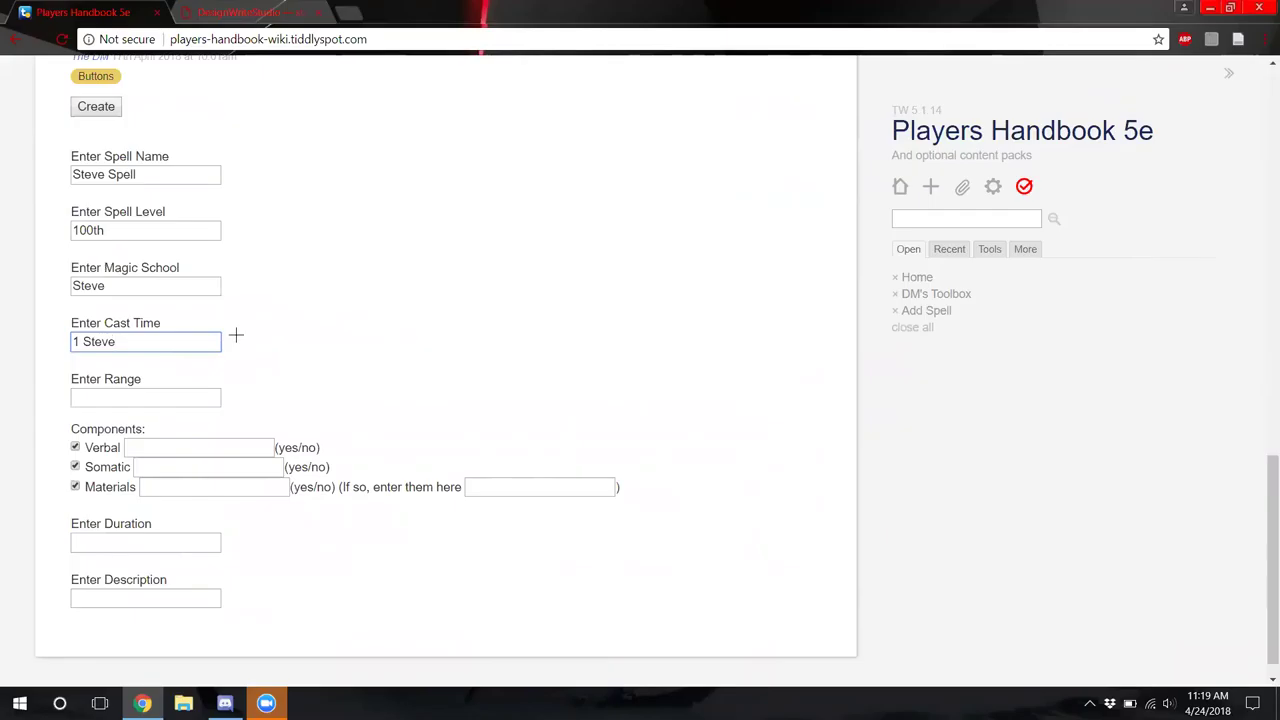
scroll(410, 337, "up", 1)
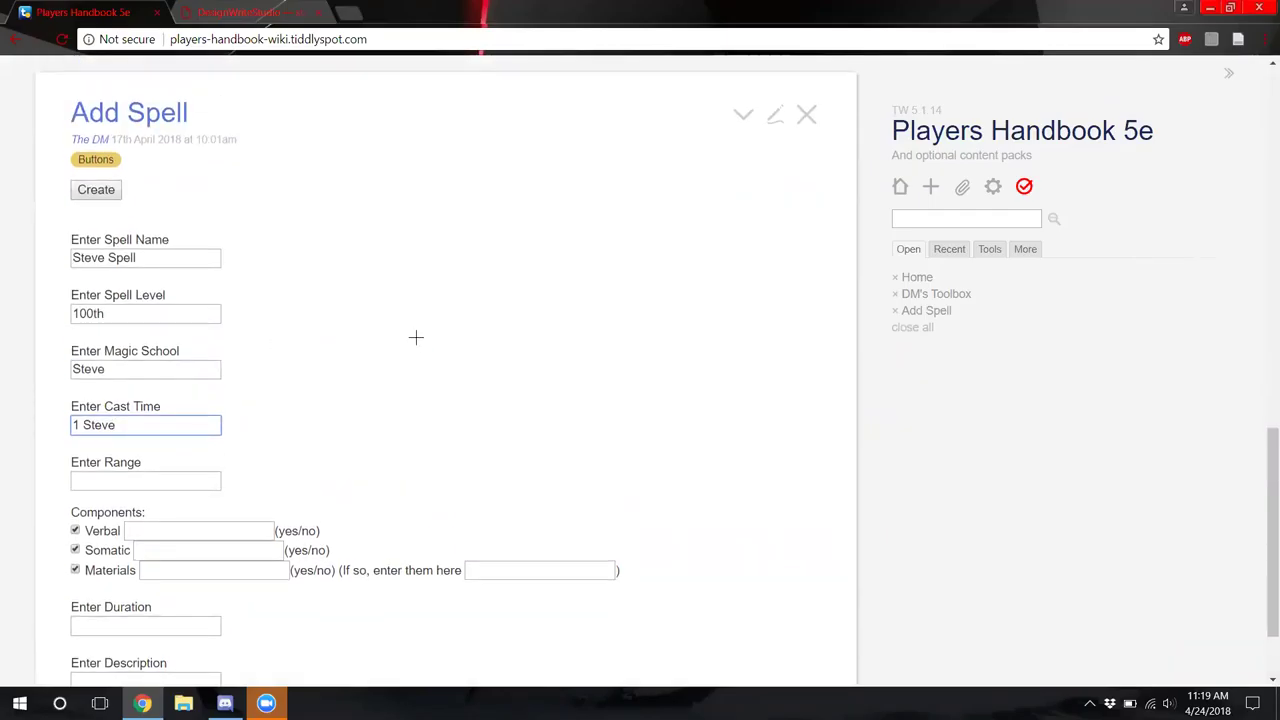
scroll(474, 403, "up", 3)
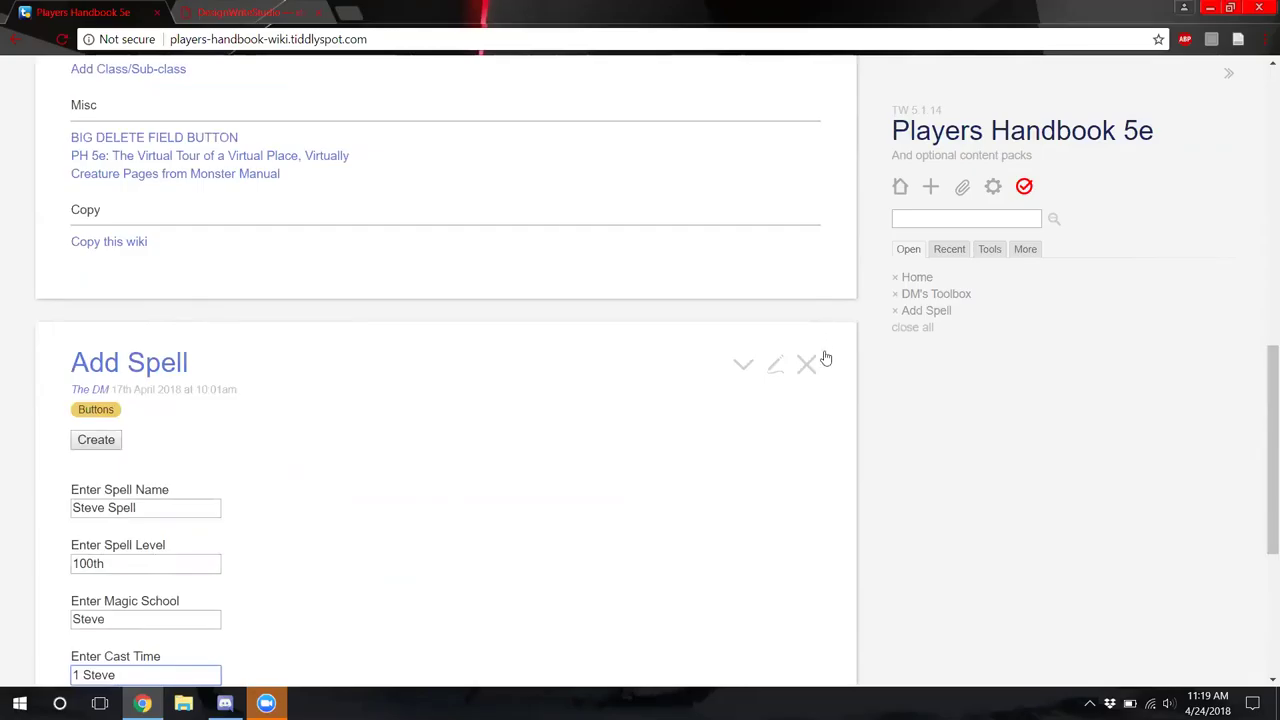
scroll(263, 409, "down", 3)
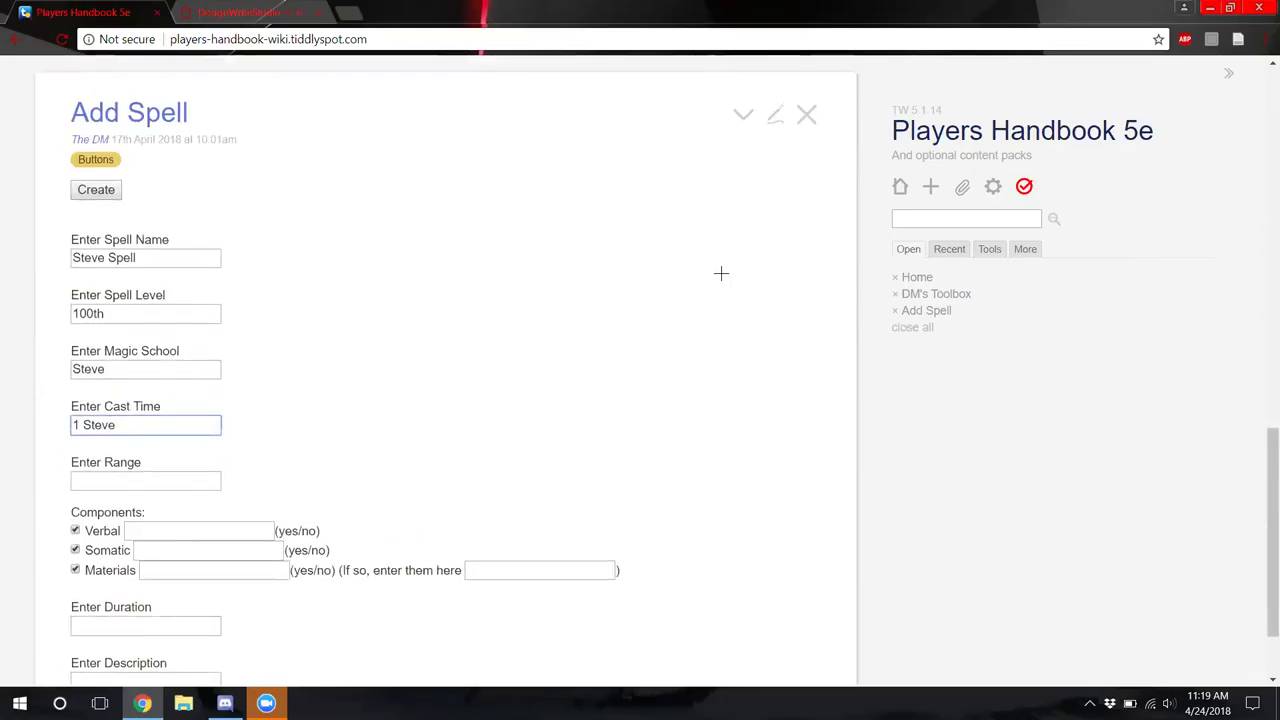
scroll(740, 260, "up", 1)
left_click(807, 196)
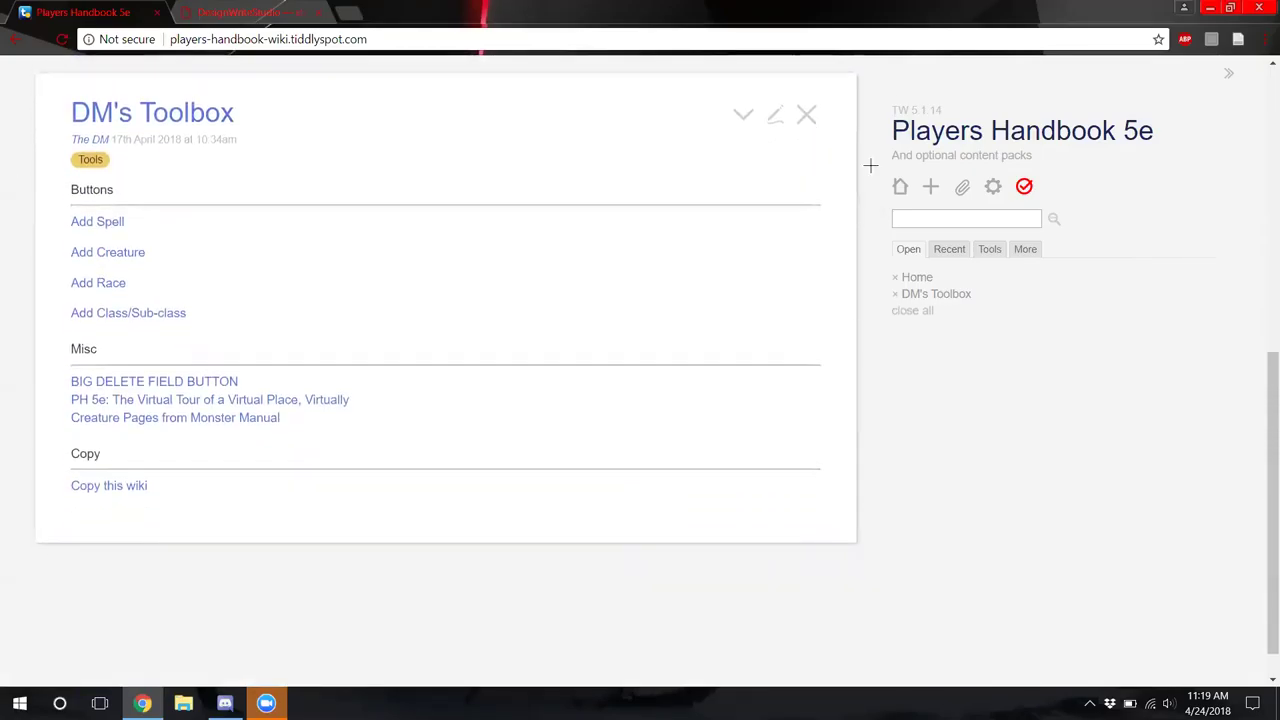
Search the wiki for "temp", open the Spell Template in edit mode to examine its source, and save and close it
left_click(945, 215)
type("temp")
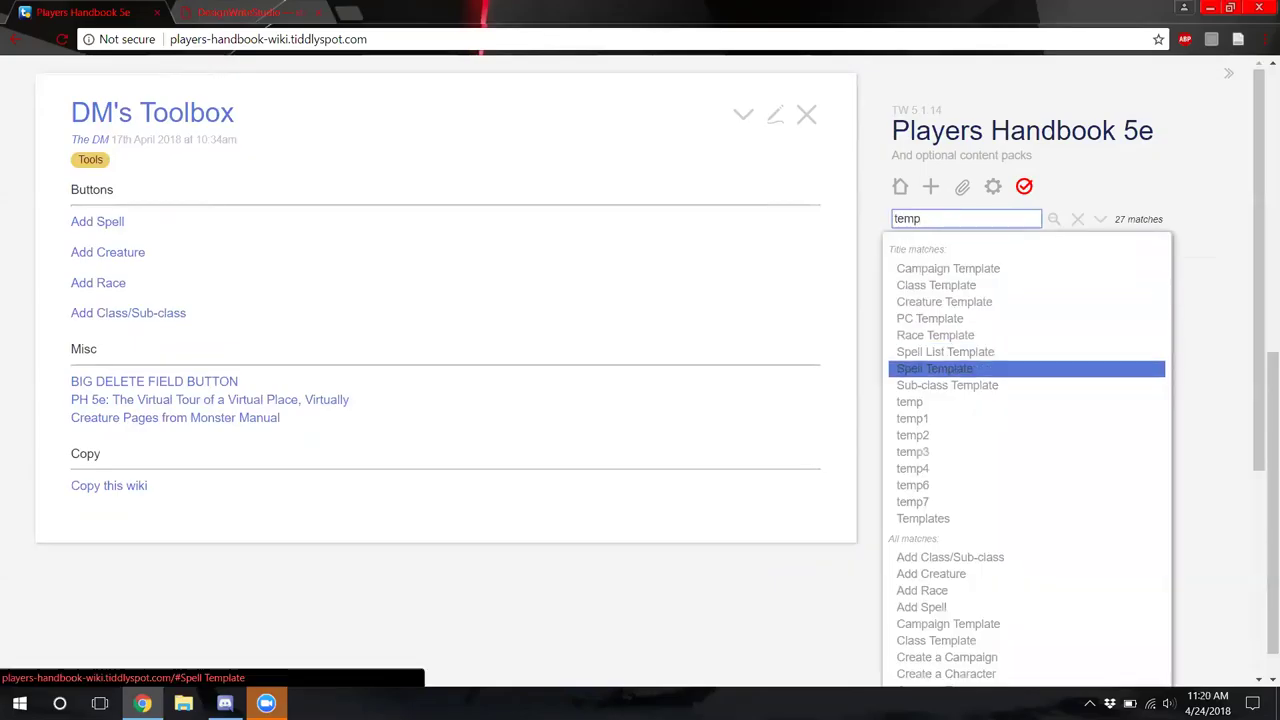
left_click(944, 351)
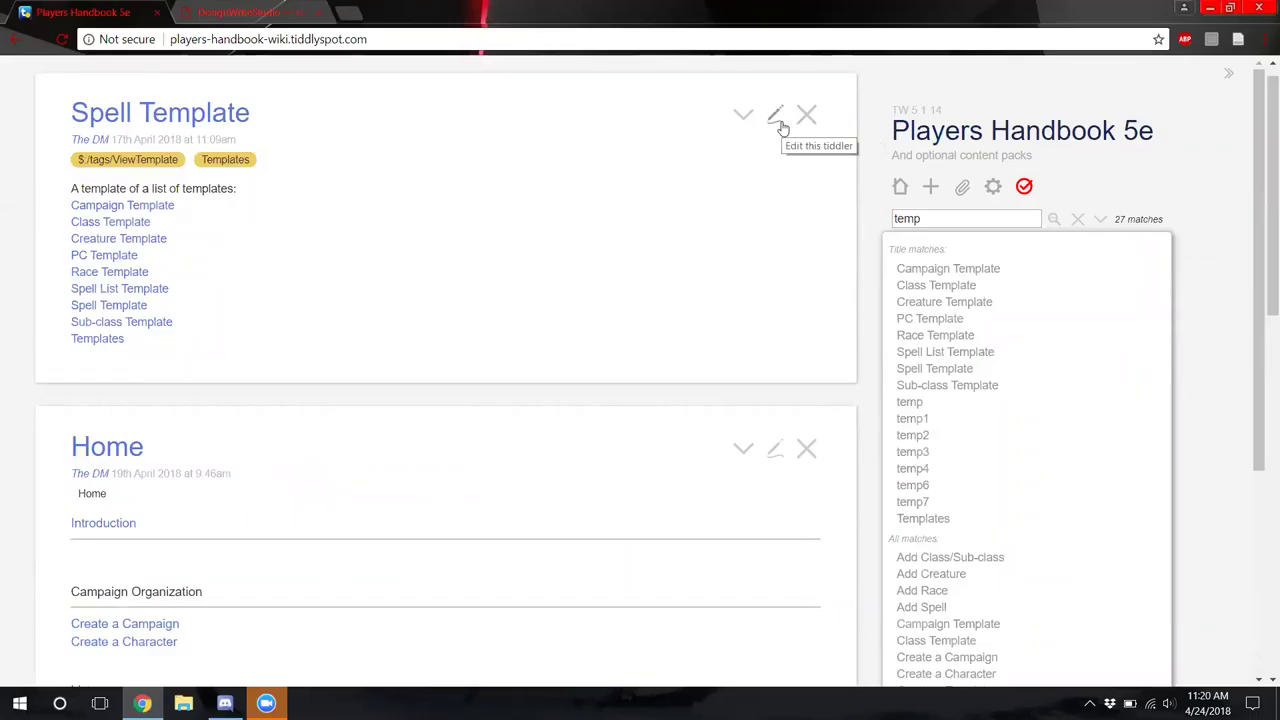
left_click(778, 120)
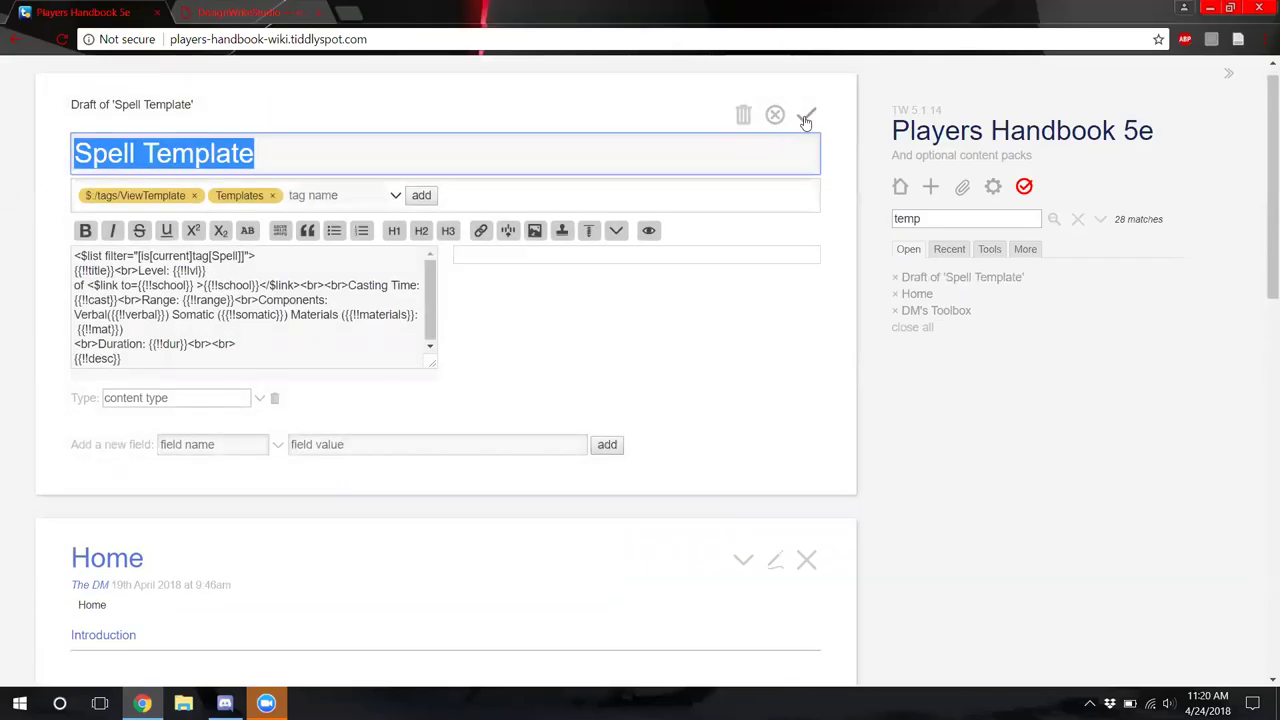
left_click(806, 116)
left_click(806, 114)
Reopen the Spell Template from the "temp" search matches, close it and clear the search
left_click(945, 218)
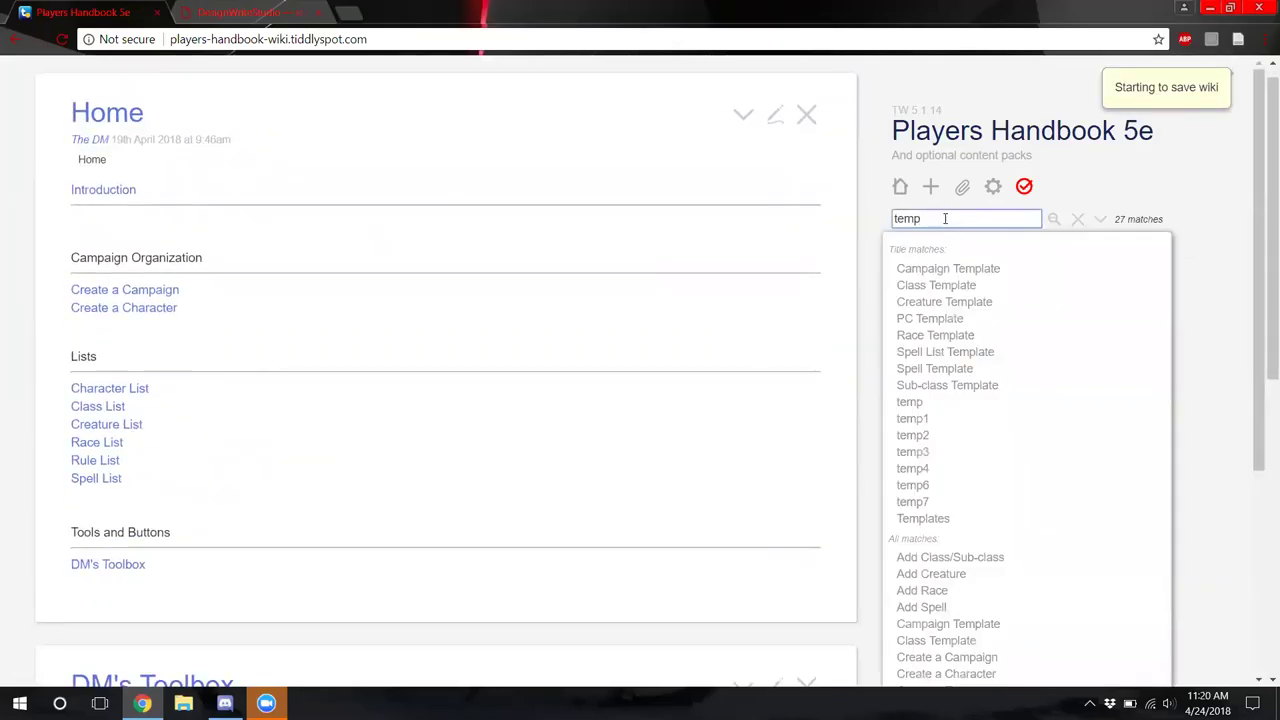
key("Down")
key("Down")
key("Down")
key("Down")
key("Down")
key("Down")
key("Down")
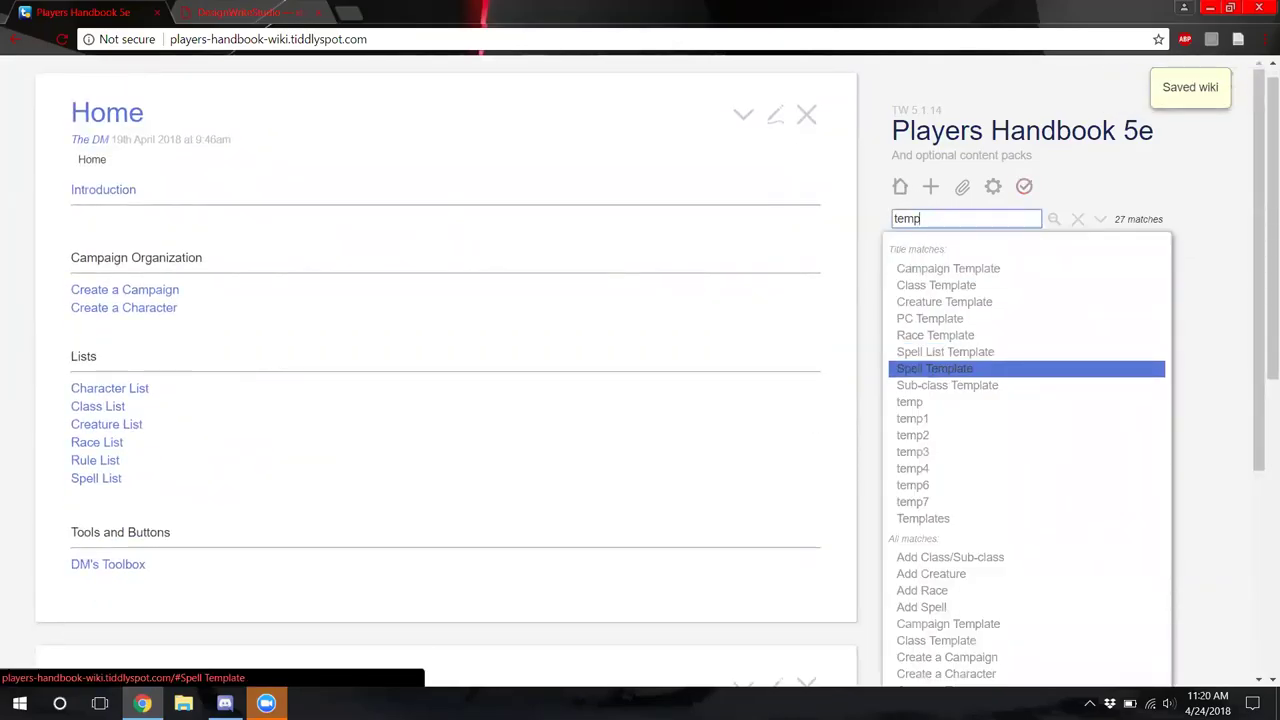
key("Return")
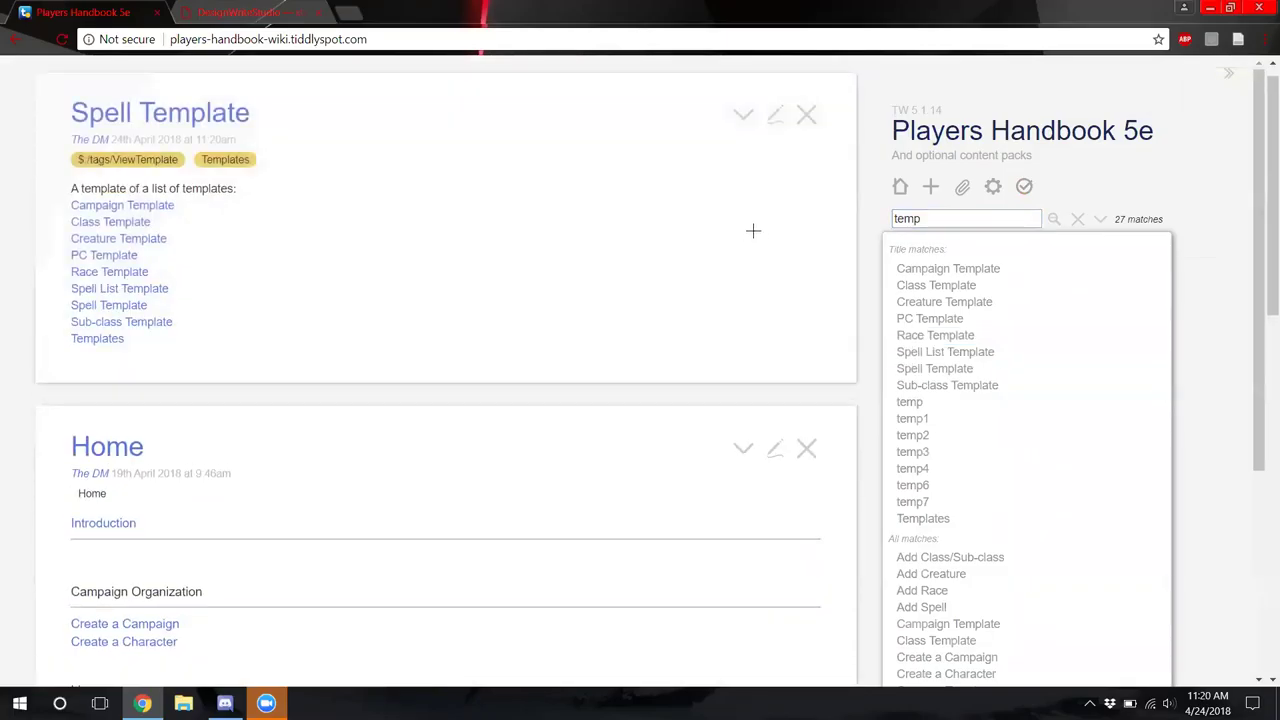
left_click(806, 114)
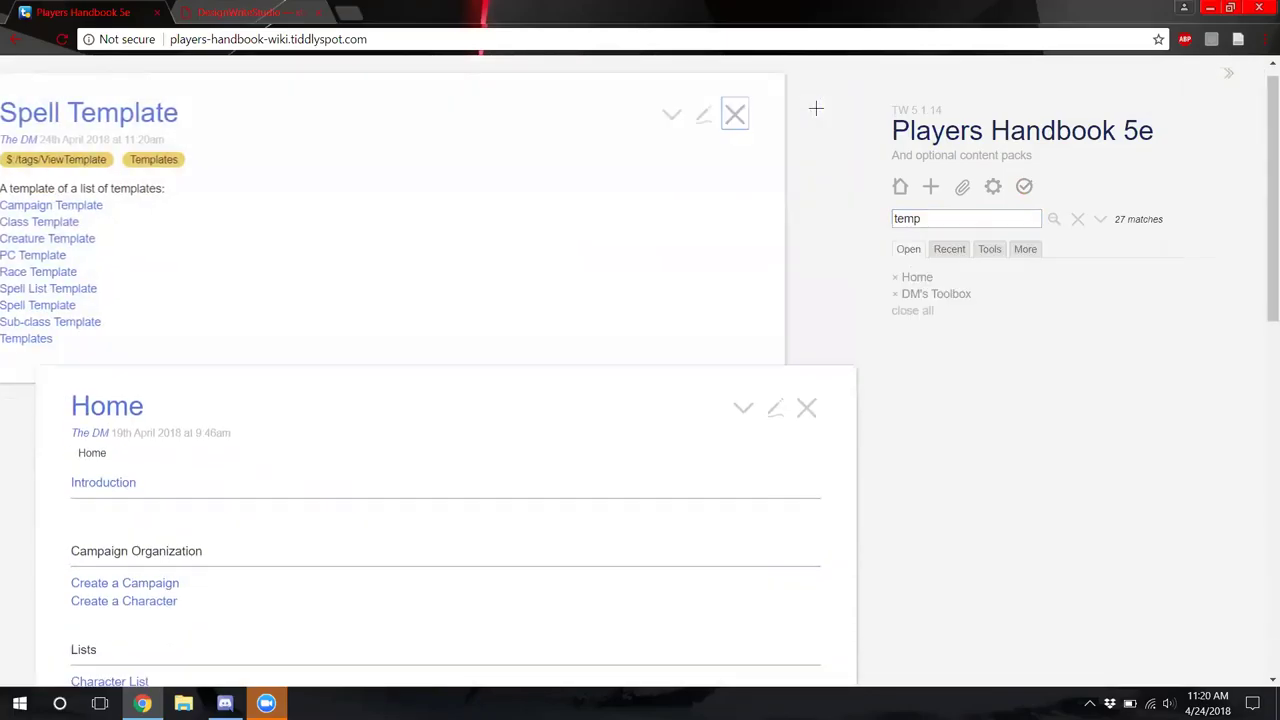
left_click(1077, 218)
View the Add Creature form from the DM's Toolbox, and close both the form and the toolbox
scroll(494, 243, "down", 5)
left_click(122, 243)
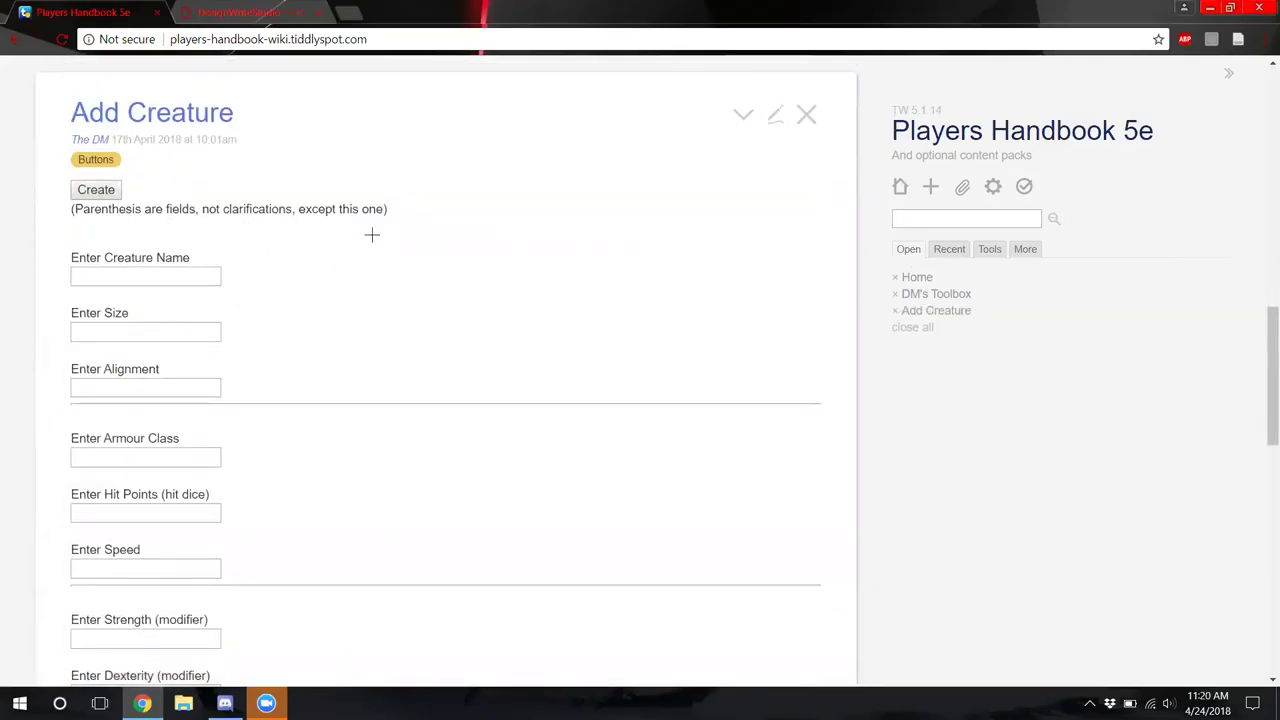
left_click(806, 114)
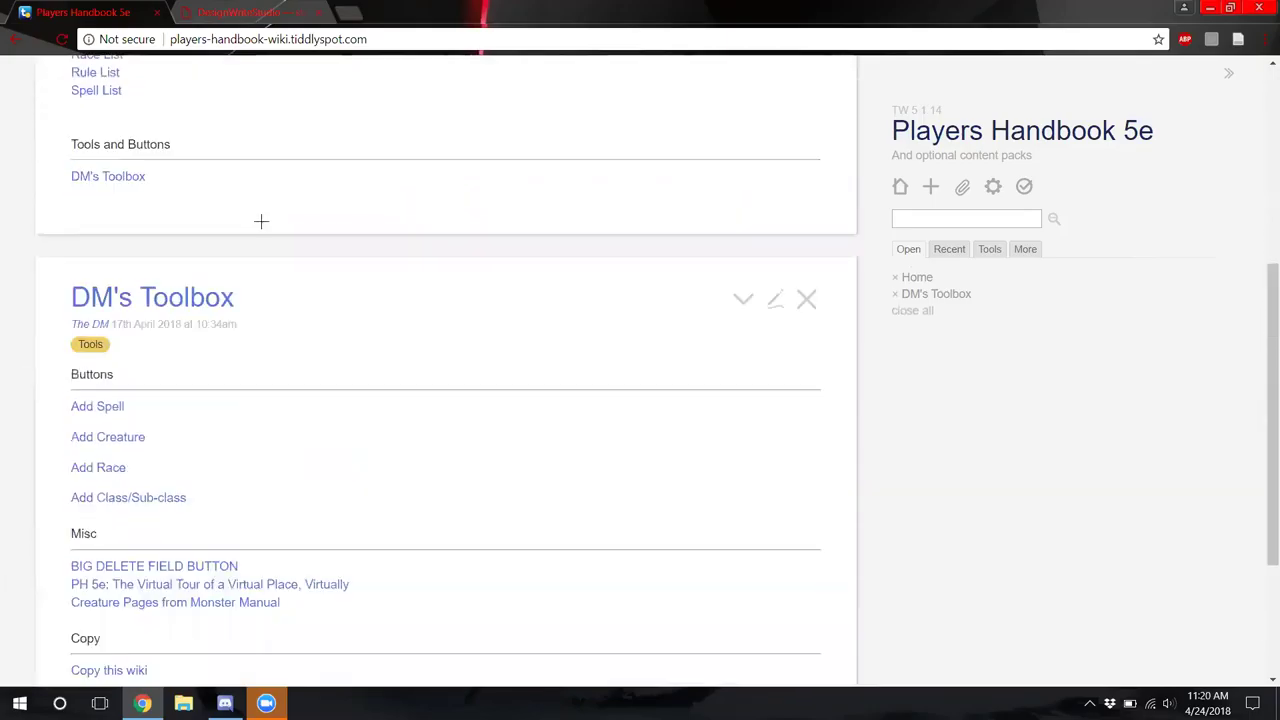
scroll(260, 220, "up", 5)
left_click(806, 614)
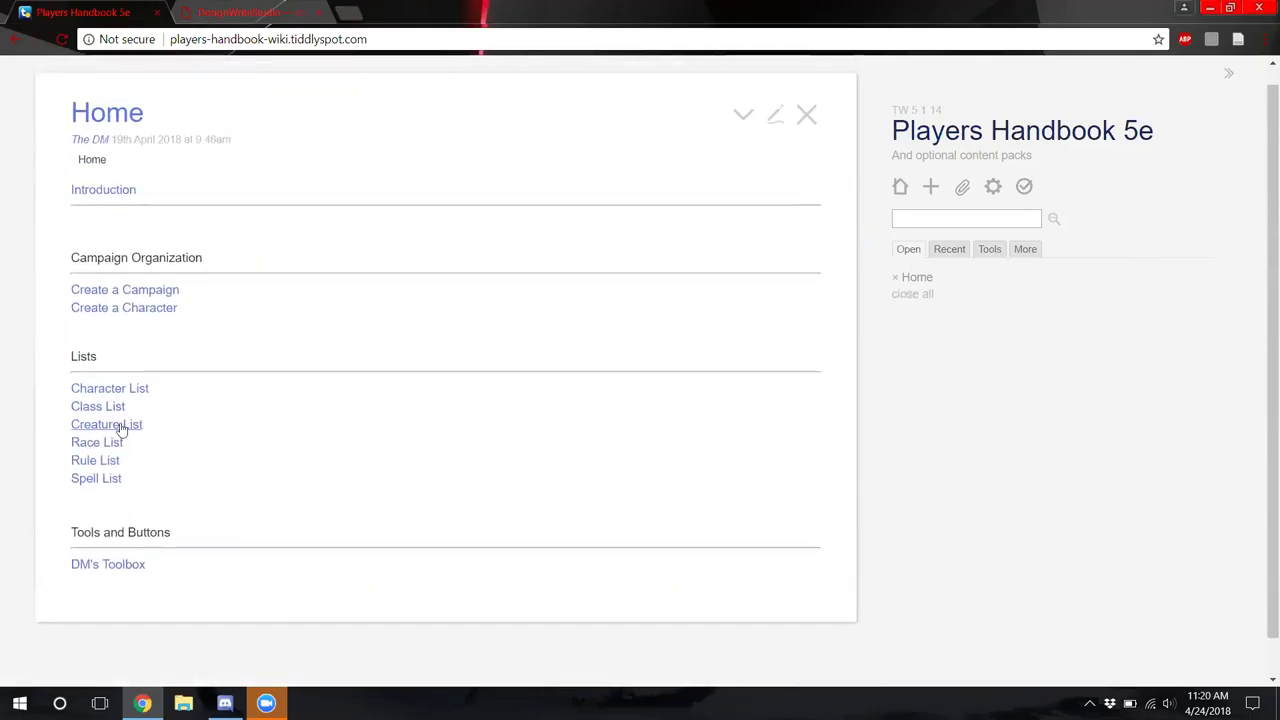
Open the Spell List from Home and briefly expand and collapse the letter A section of its alphabetical list
left_click(102, 479)
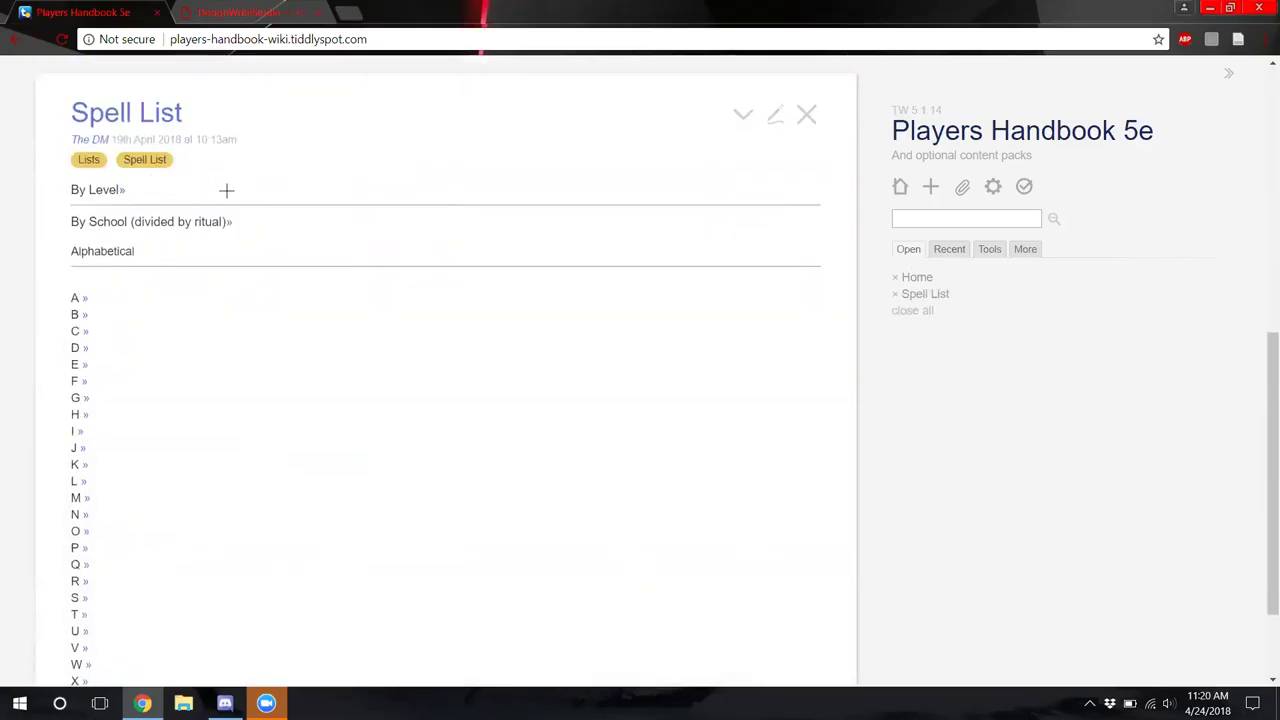
scroll(134, 200, "down", 1)
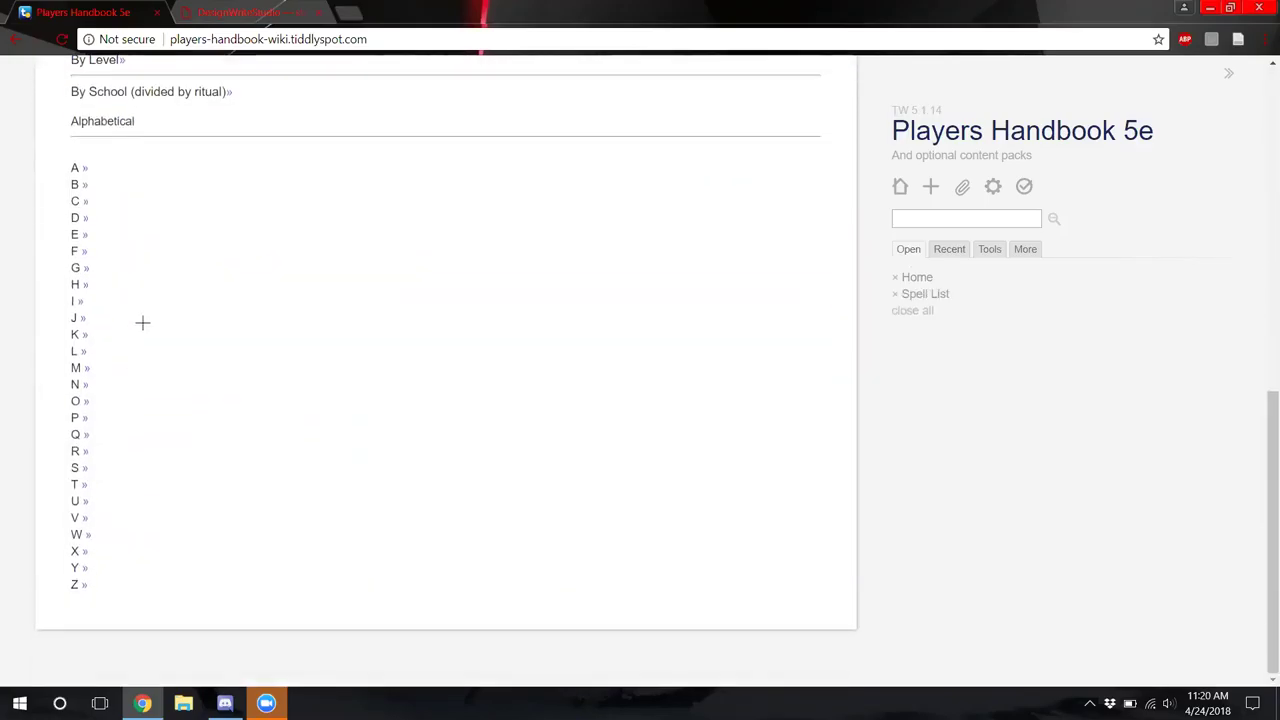
scroll(131, 414, "up", 1)
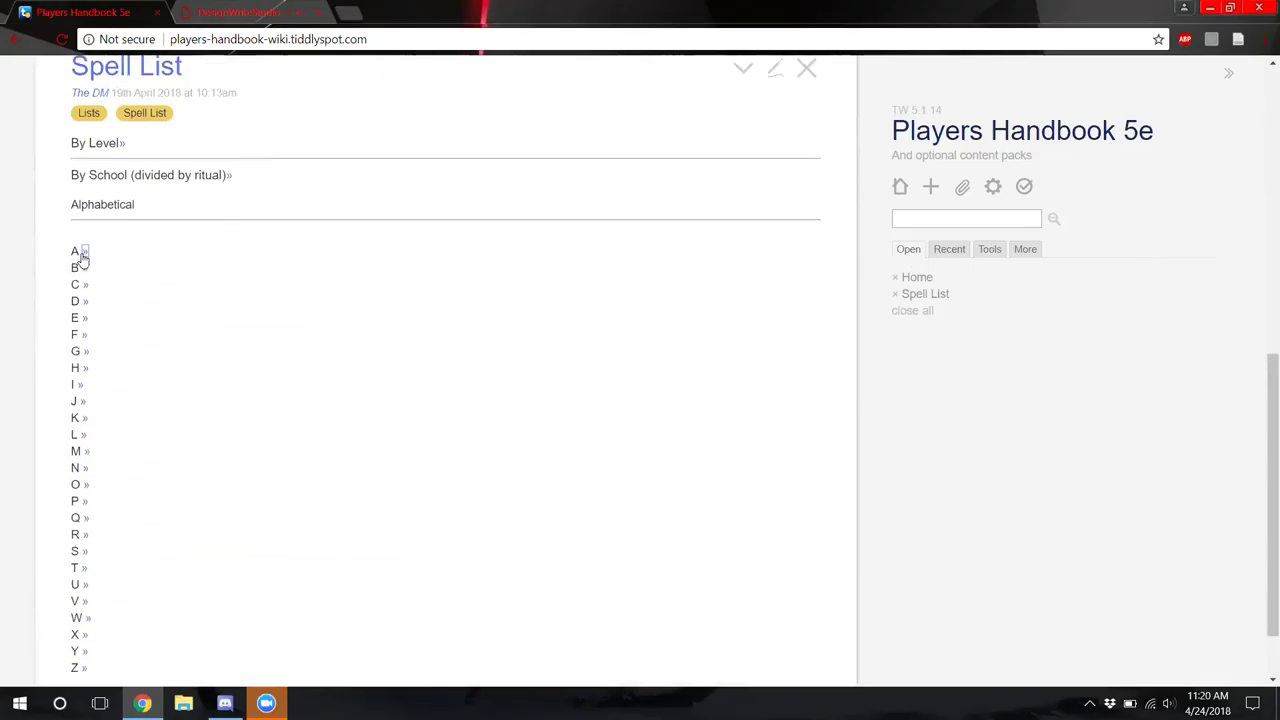
left_click(84, 253)
left_click(84, 253)
Expand the By School list to examine the Abjuration (ritual) spells, and collapse both sections again
left_click(228, 175)
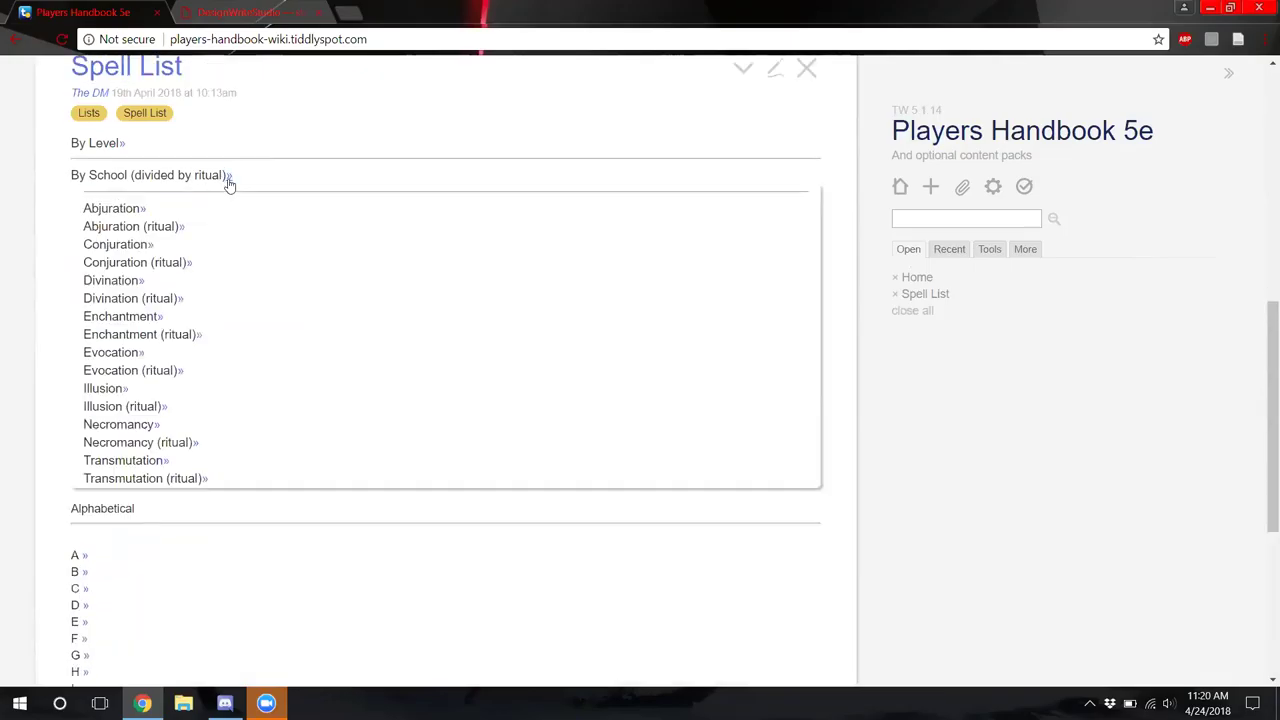
left_click(183, 227)
left_click_drag(181, 227, 146, 227)
left_click(302, 209)
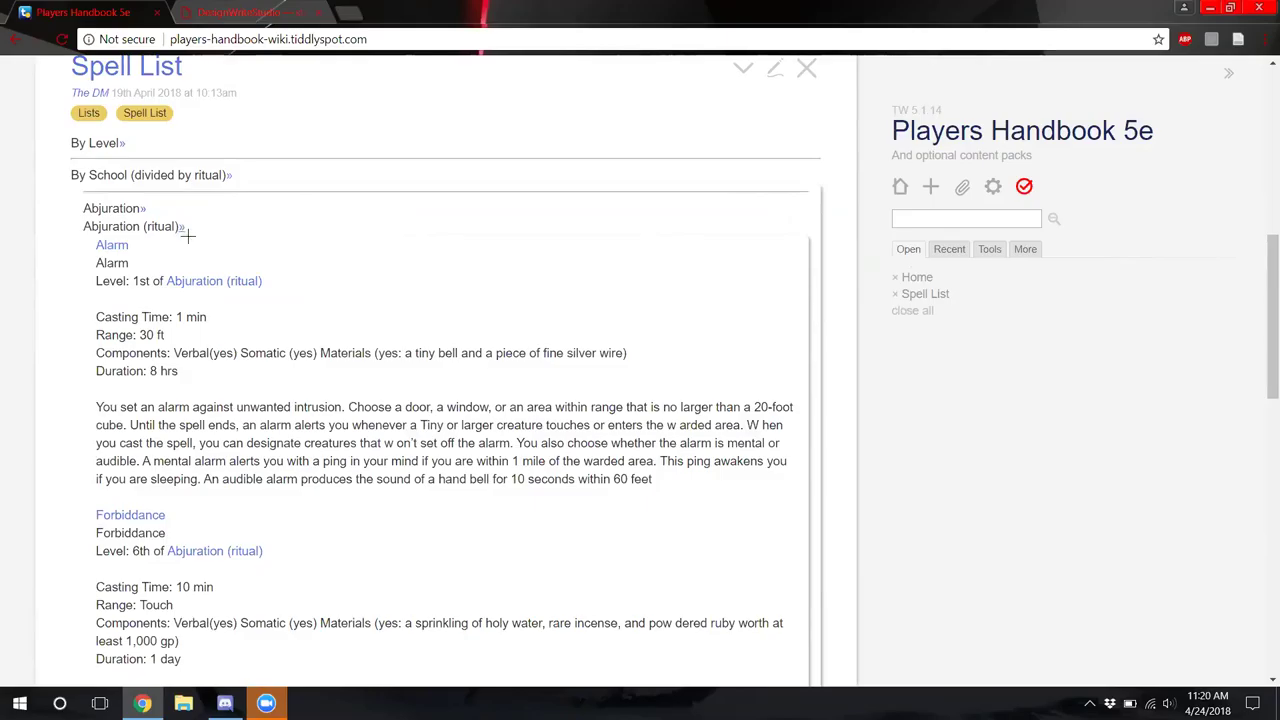
scroll(186, 250, "down", 5)
scroll(262, 293, "up", 4)
scroll(262, 293, "up", 4)
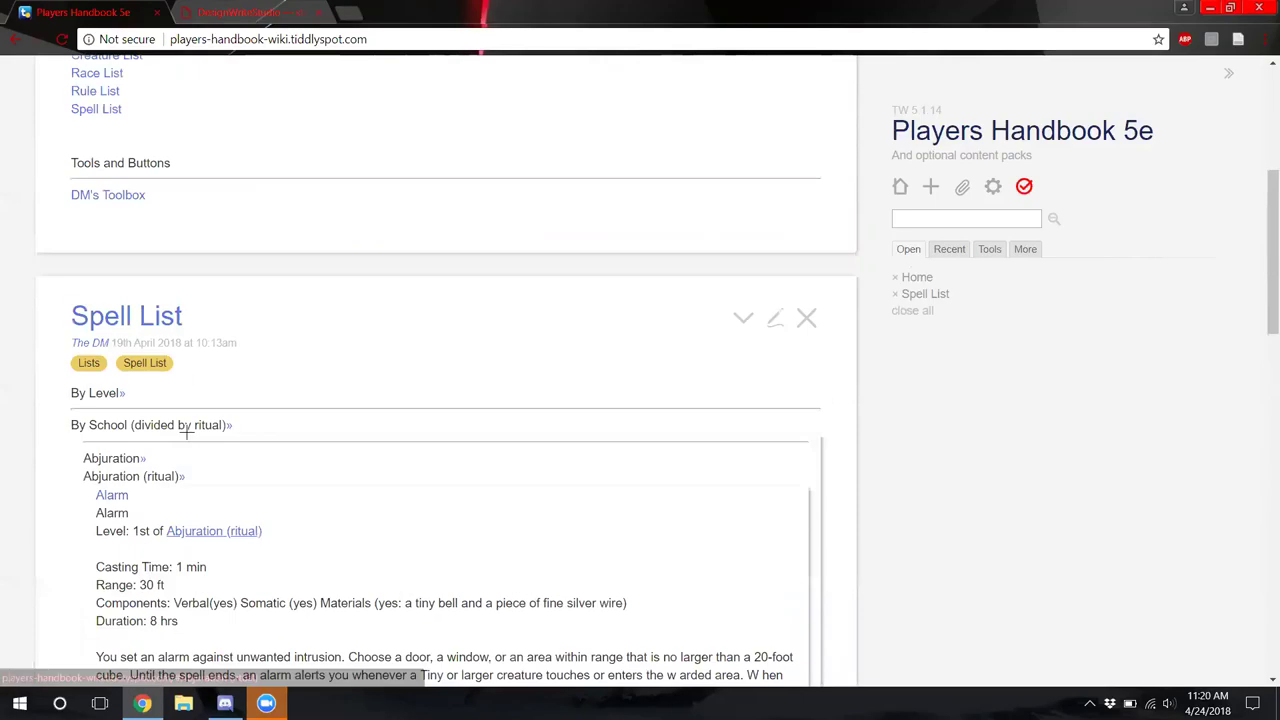
left_click(178, 478)
left_click(228, 427)
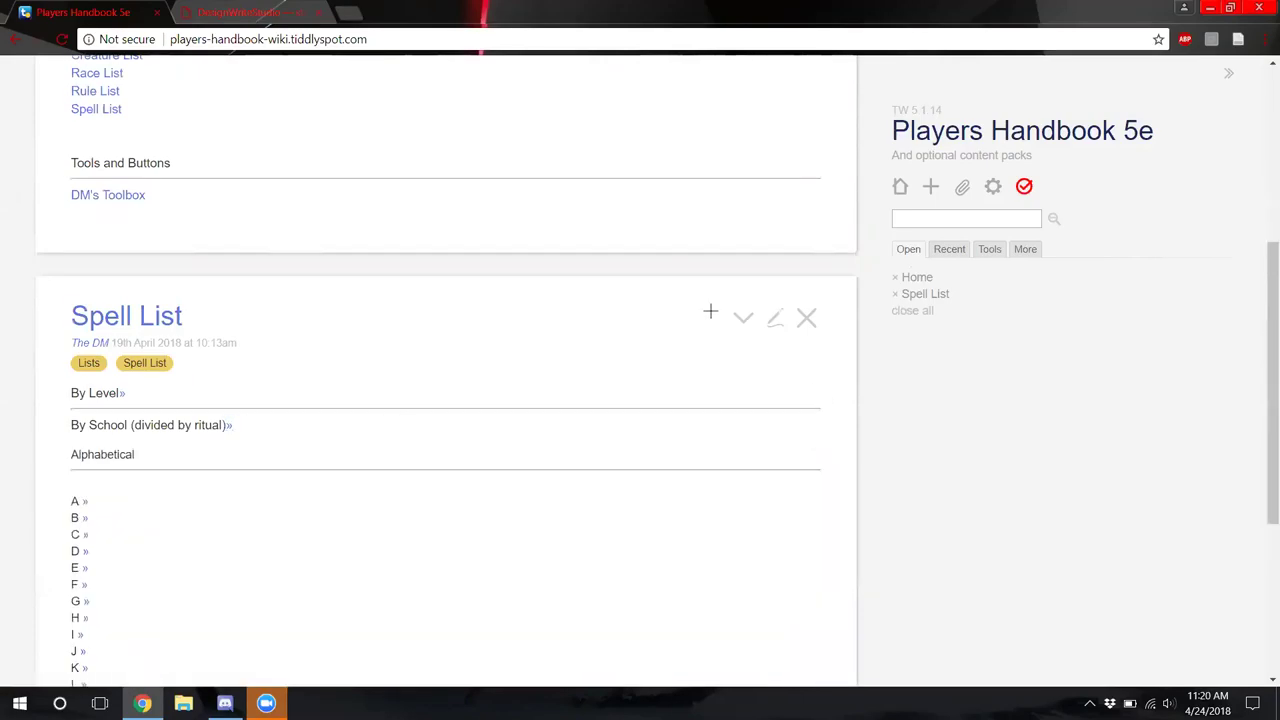
Search the wiki for "templ" and open the Spell List Template for editing
left_click(966, 218)
type("templ")
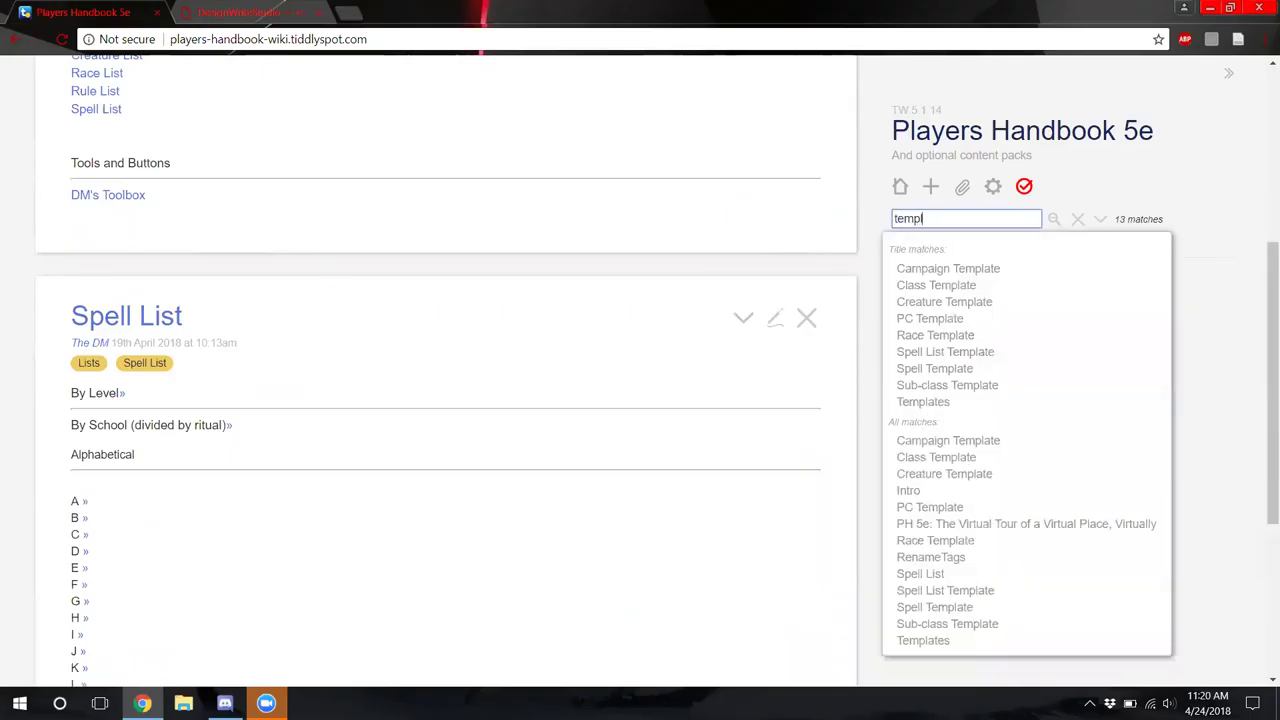
key("Down")
key("Down")
key("Down")
key("Down")
key("Down")
key("Down")
key("Return")
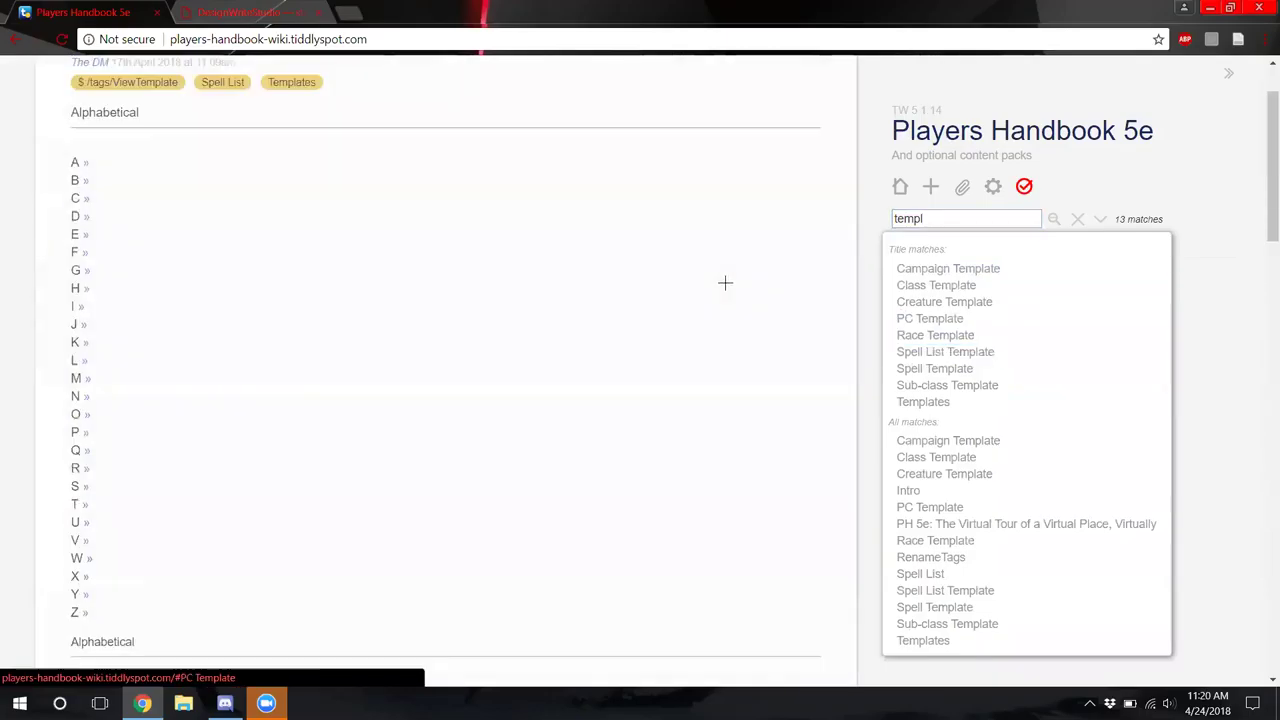
left_click(777, 114)
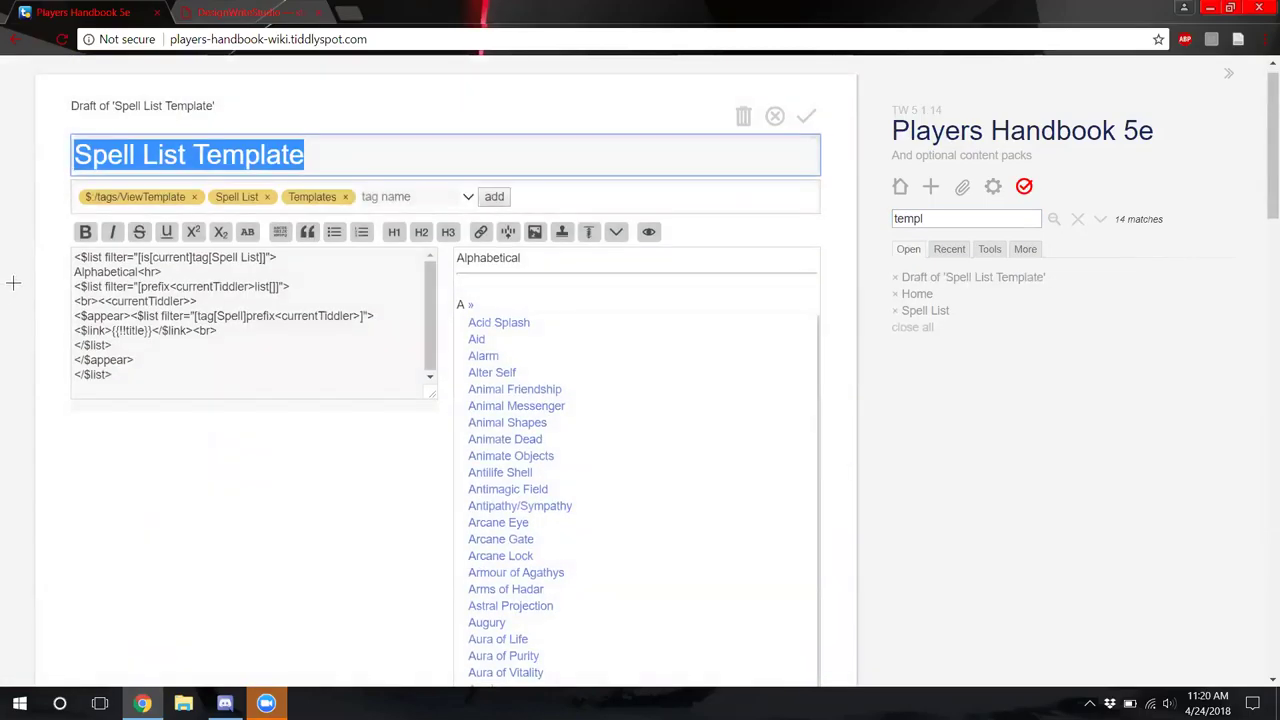
Examine the Spell List Template's code together with its list and list2 fields, and clear the search
scroll(24, 262, "down", 3)
scroll(24, 262, "down", 5)
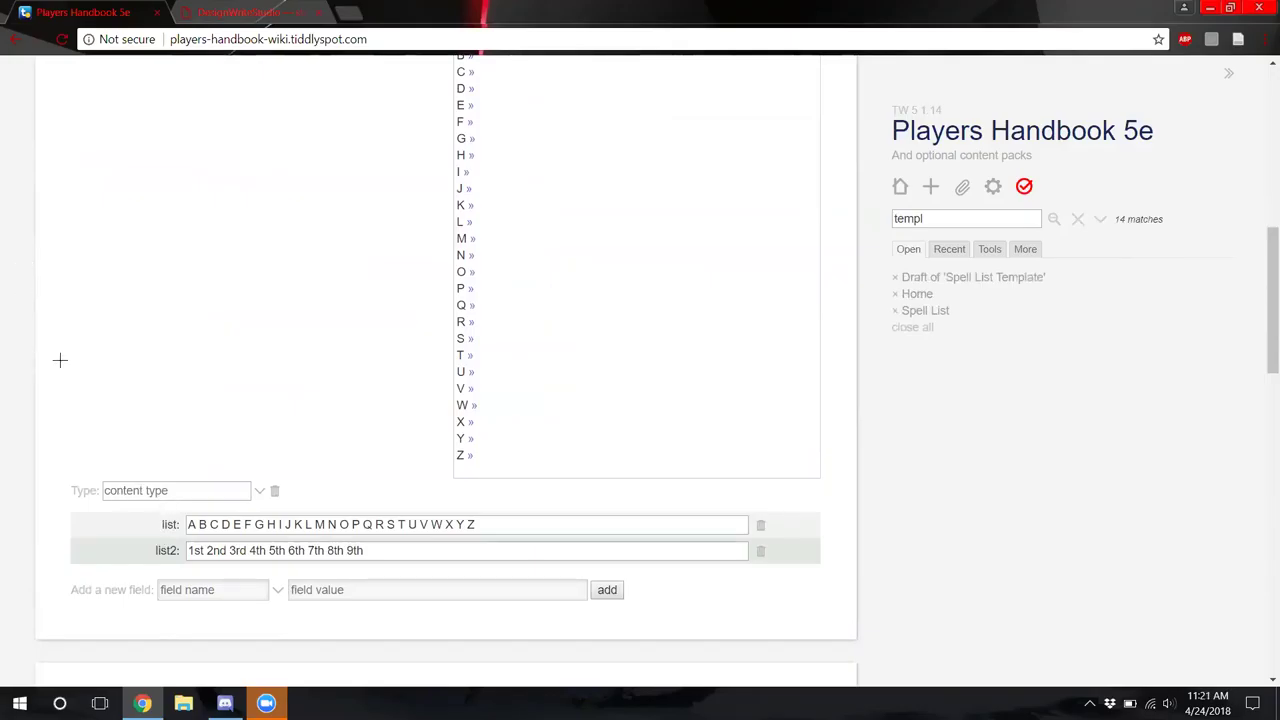
scroll(60, 360, "up", 6)
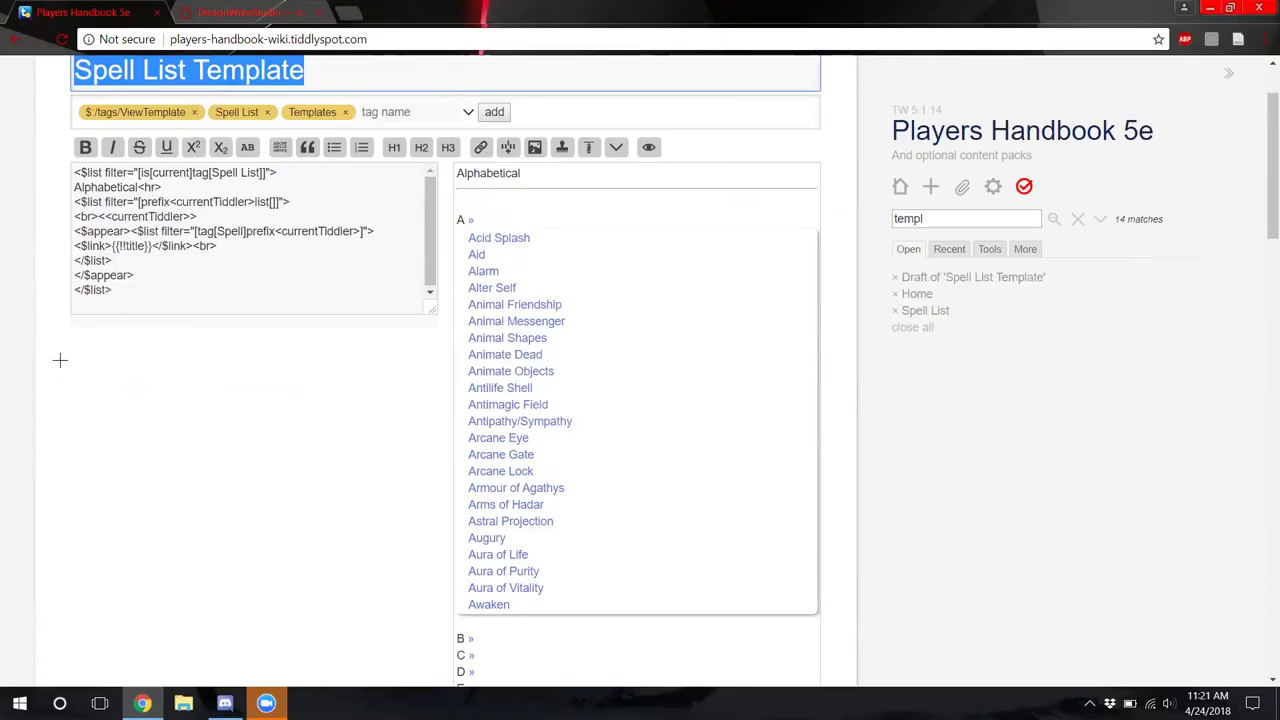
scroll(60, 360, "down", 8)
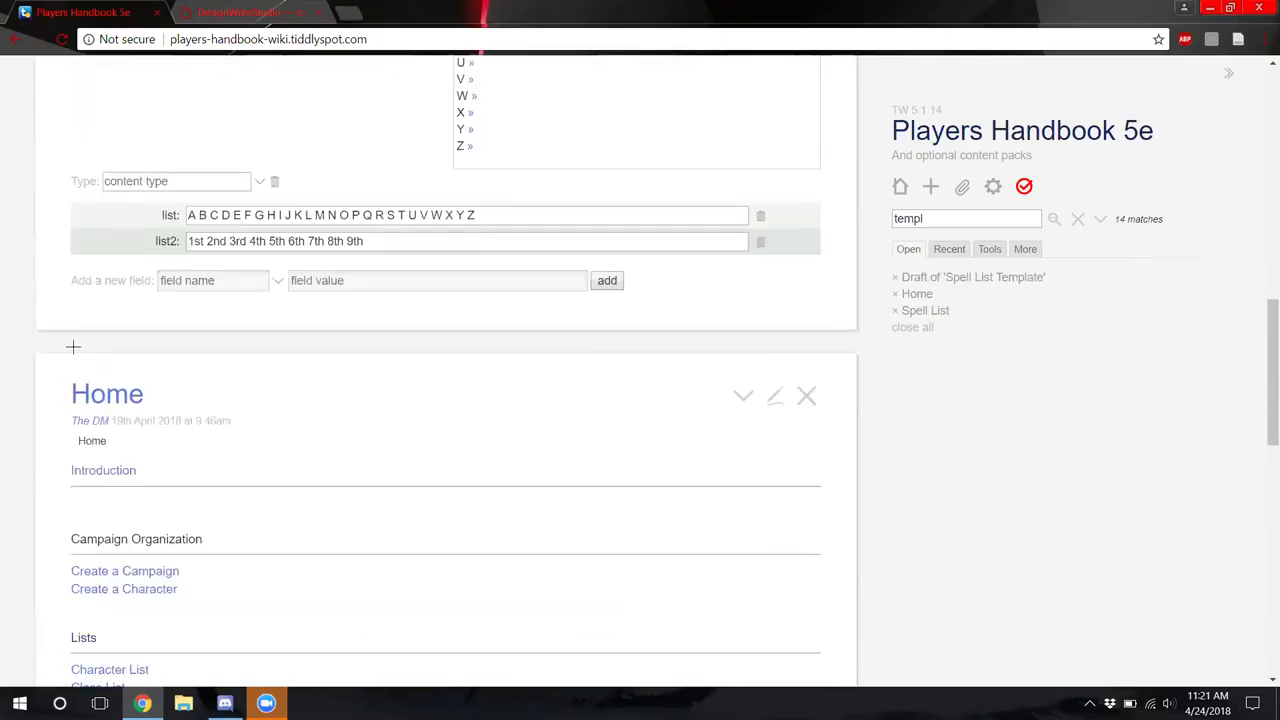
triple_click(170, 275)
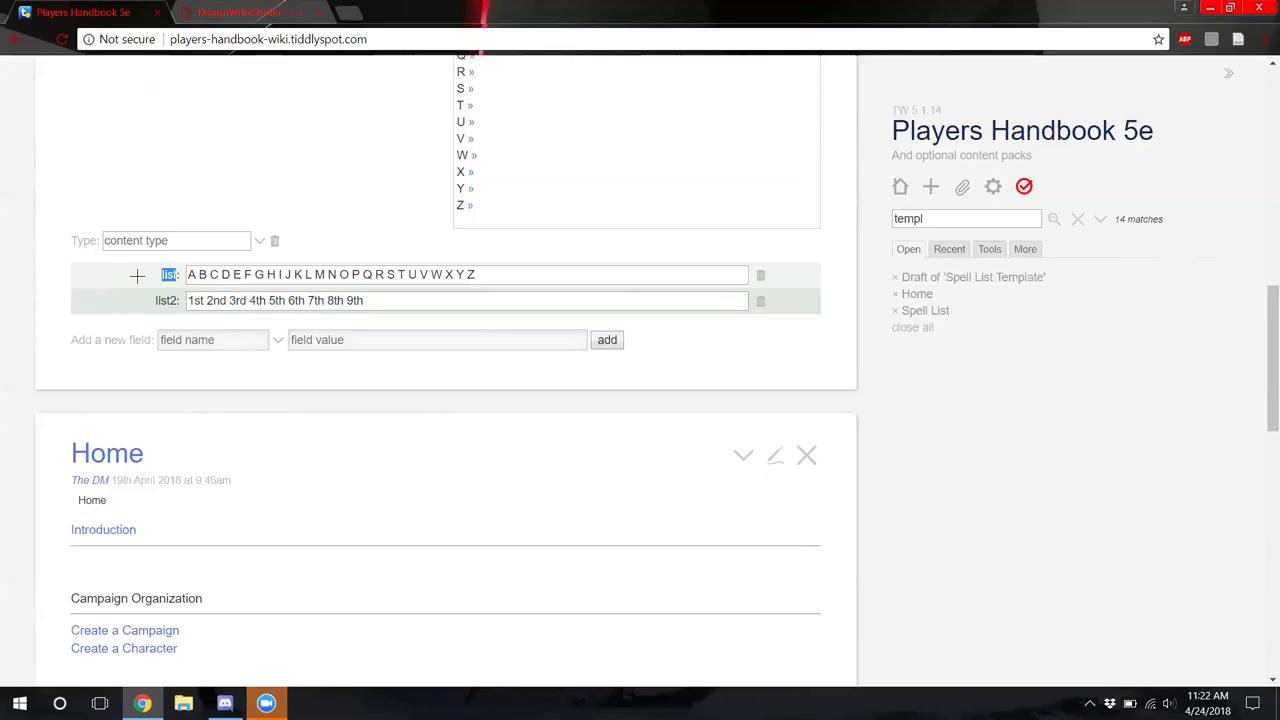
scroll(137, 275, "up", 1)
left_click(202, 271)
scroll(202, 271, "up", 1)
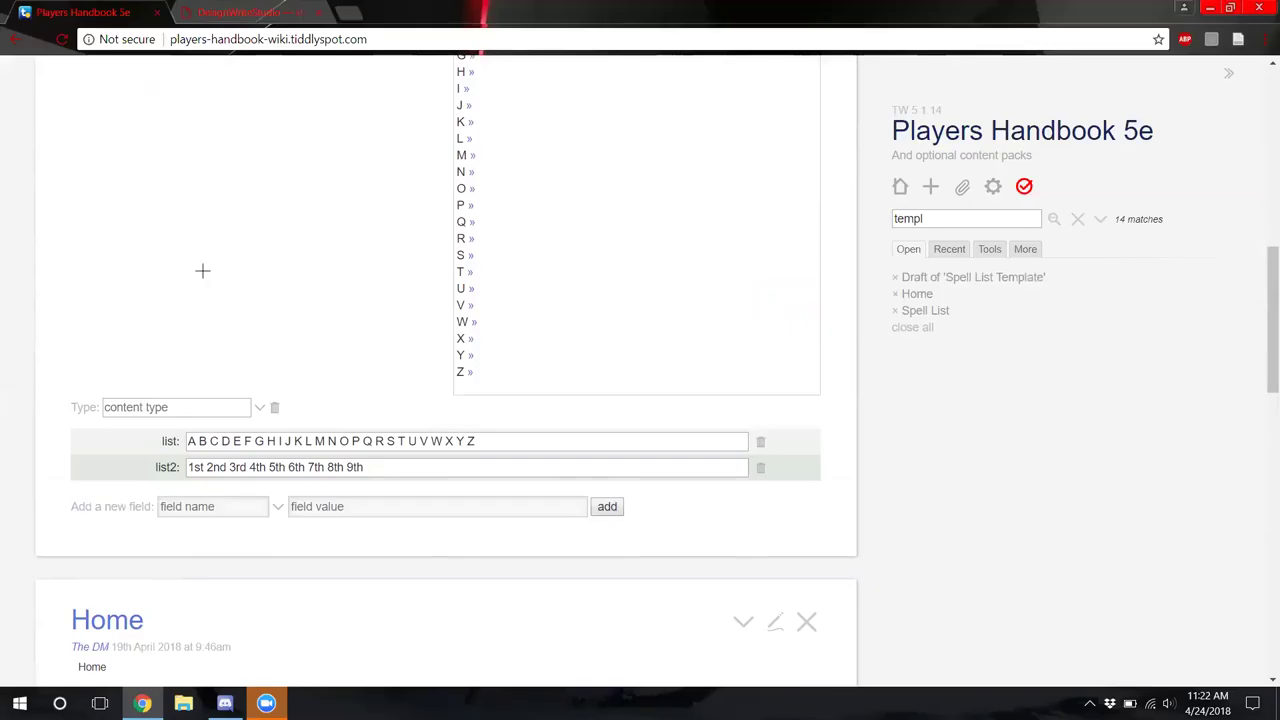
key("Escape")
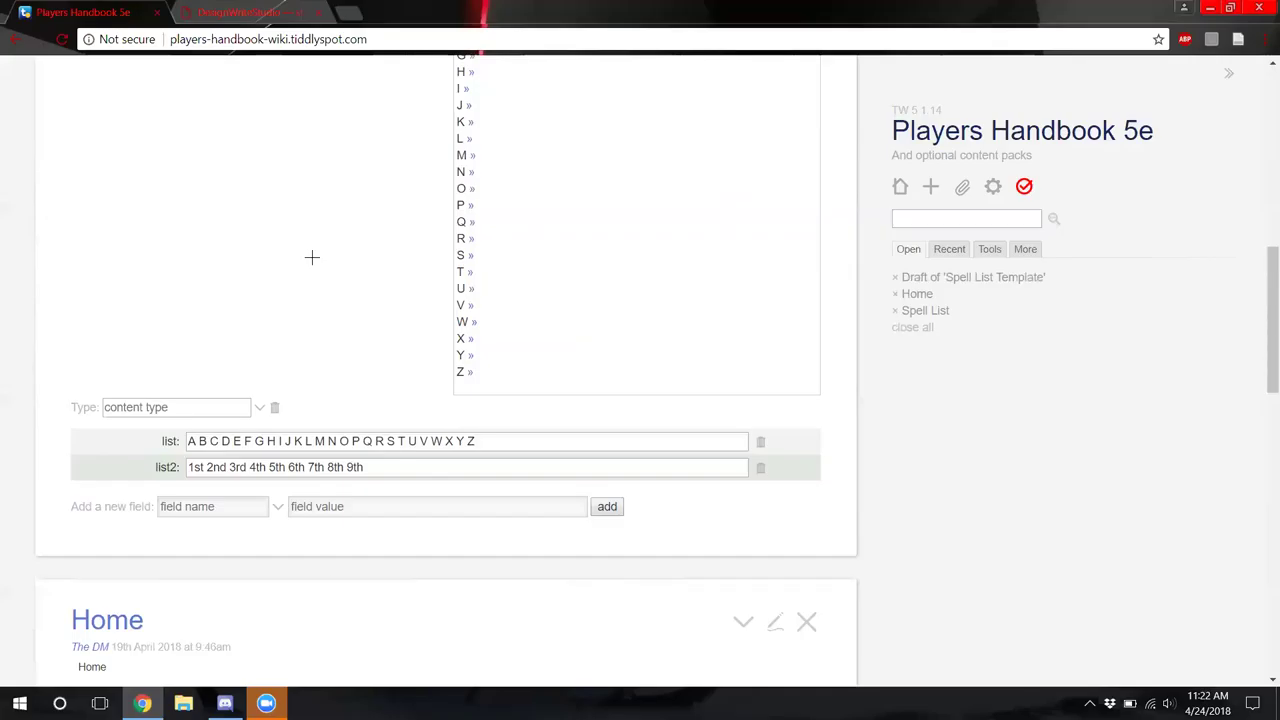
Collapse the letter A section in the template preview, save the draft, and close both the template and the Spell List
scroll(312, 257, "up", 7)
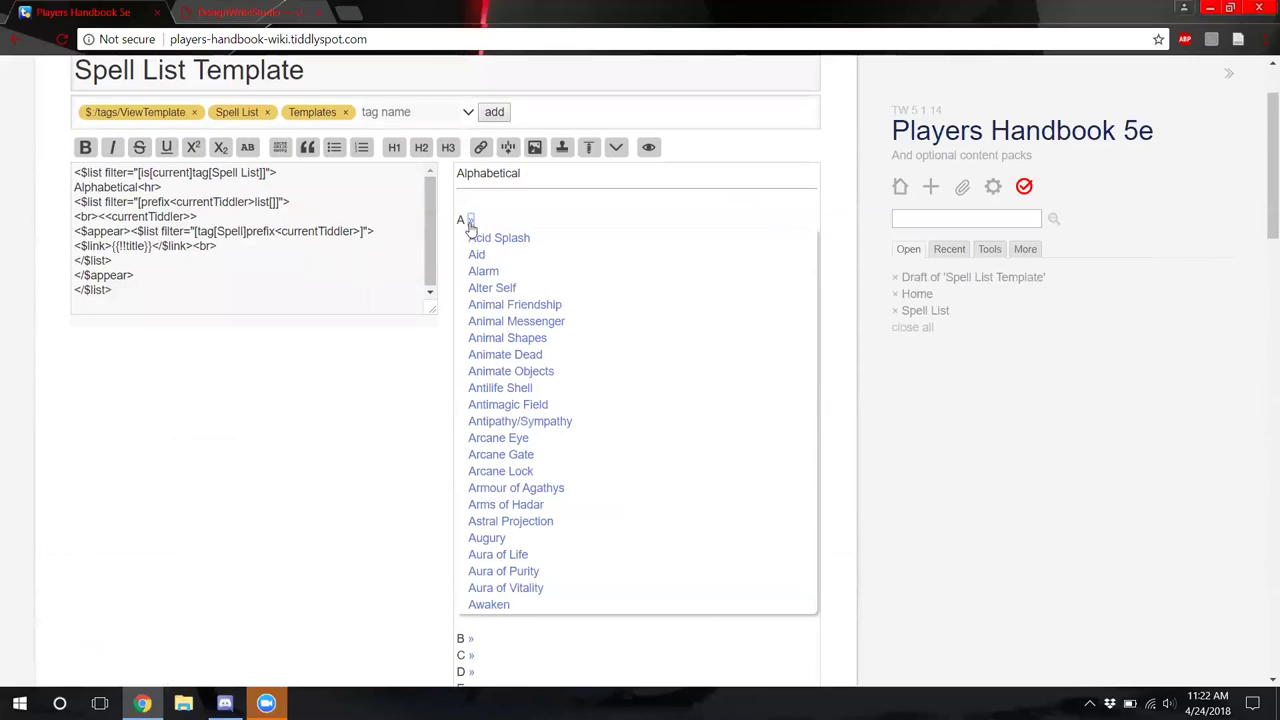
left_click(468, 222)
scroll(715, 238, "up", 3)
left_click(806, 134)
left_click(807, 118)
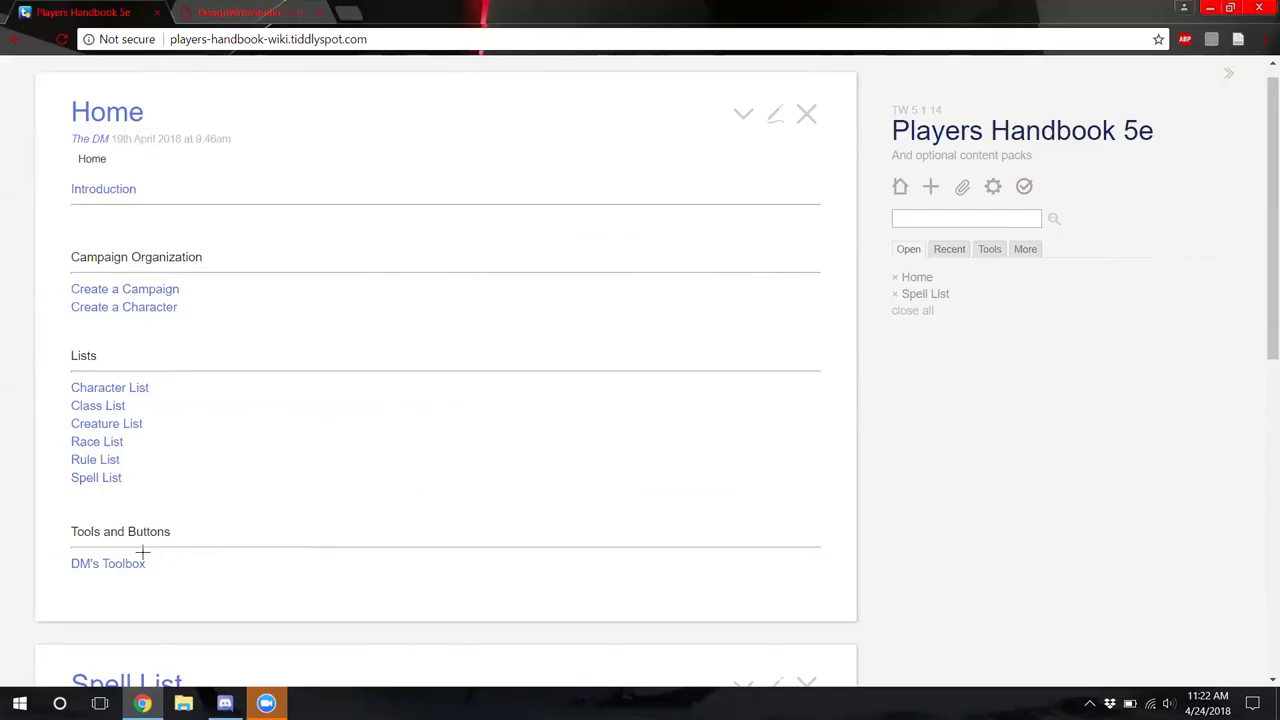
scroll(138, 555, "down", 2)
left_click(811, 435)
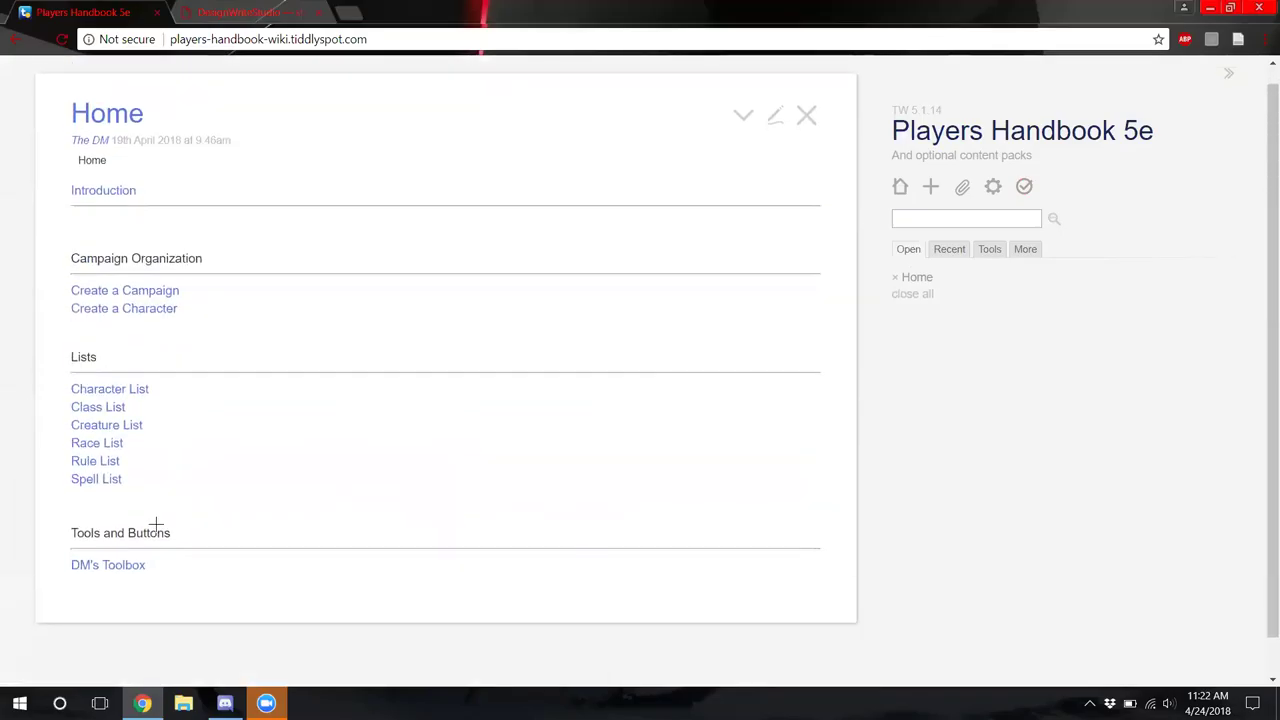
View the code of BIG DELETE FIELD BUTTON from the DM's Toolbox in edit mode, save it, and close both tiddlers
left_click(110, 567)
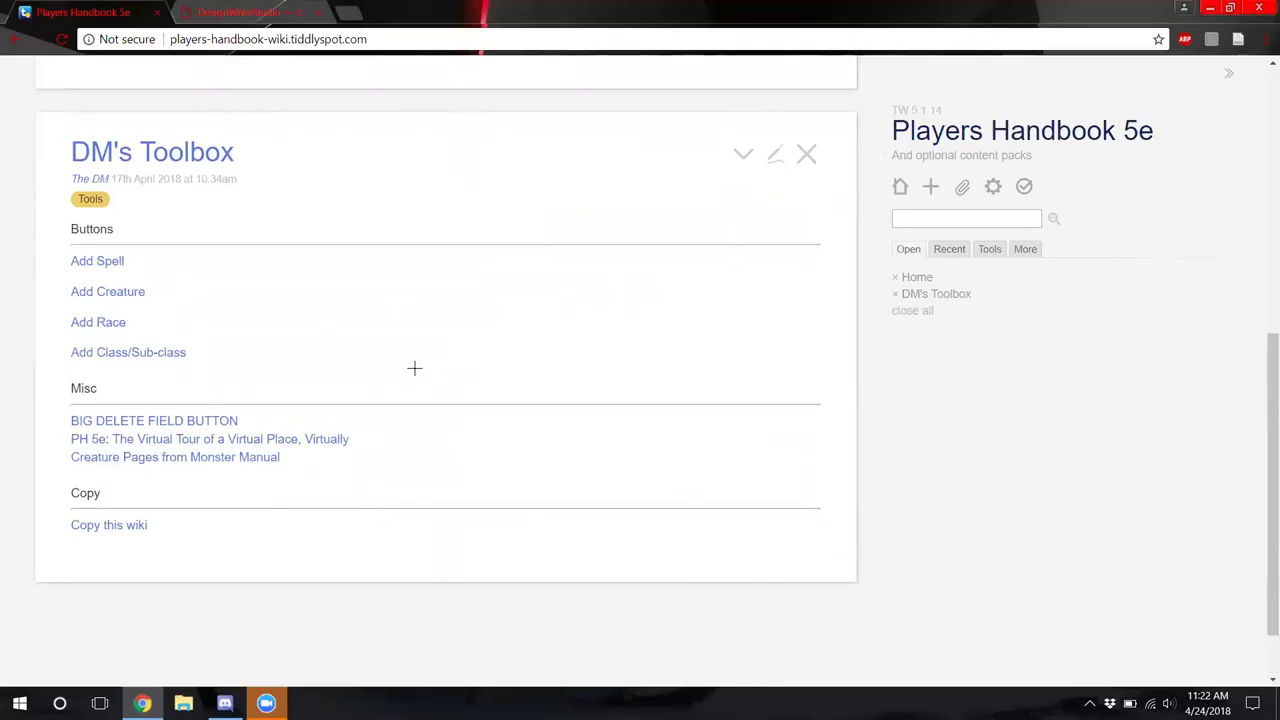
left_click(220, 421)
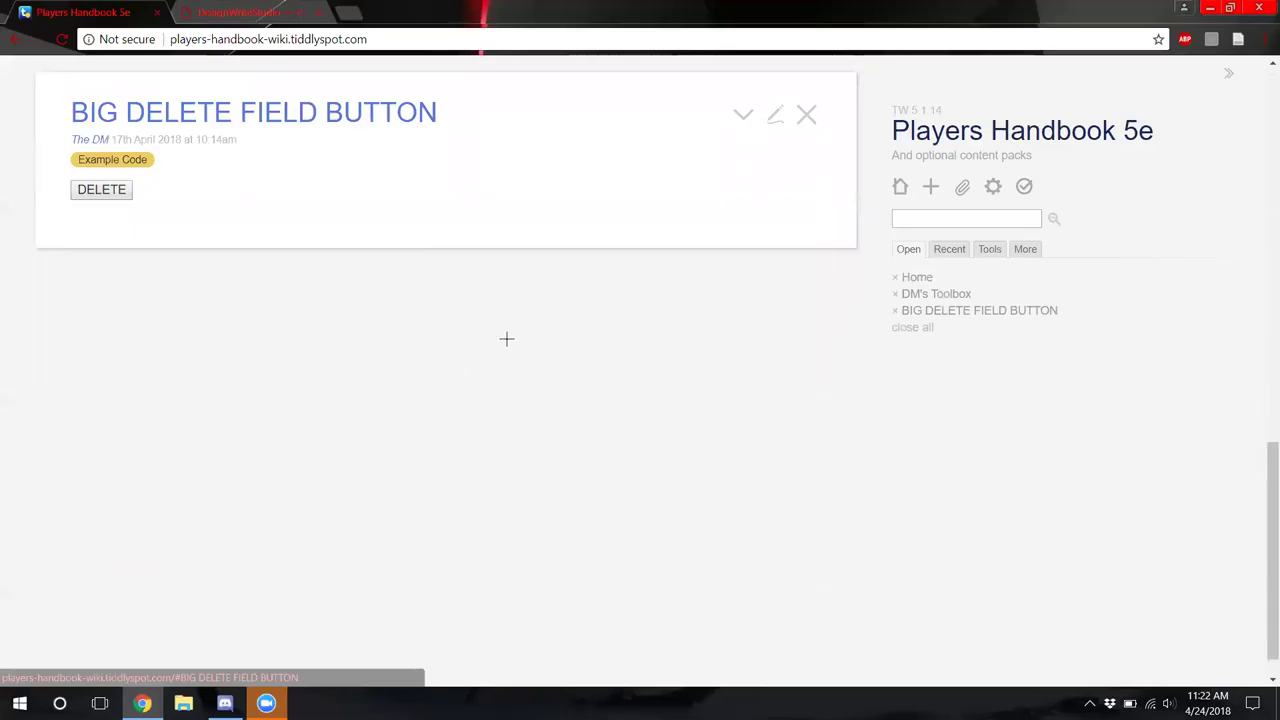
left_click(774, 114)
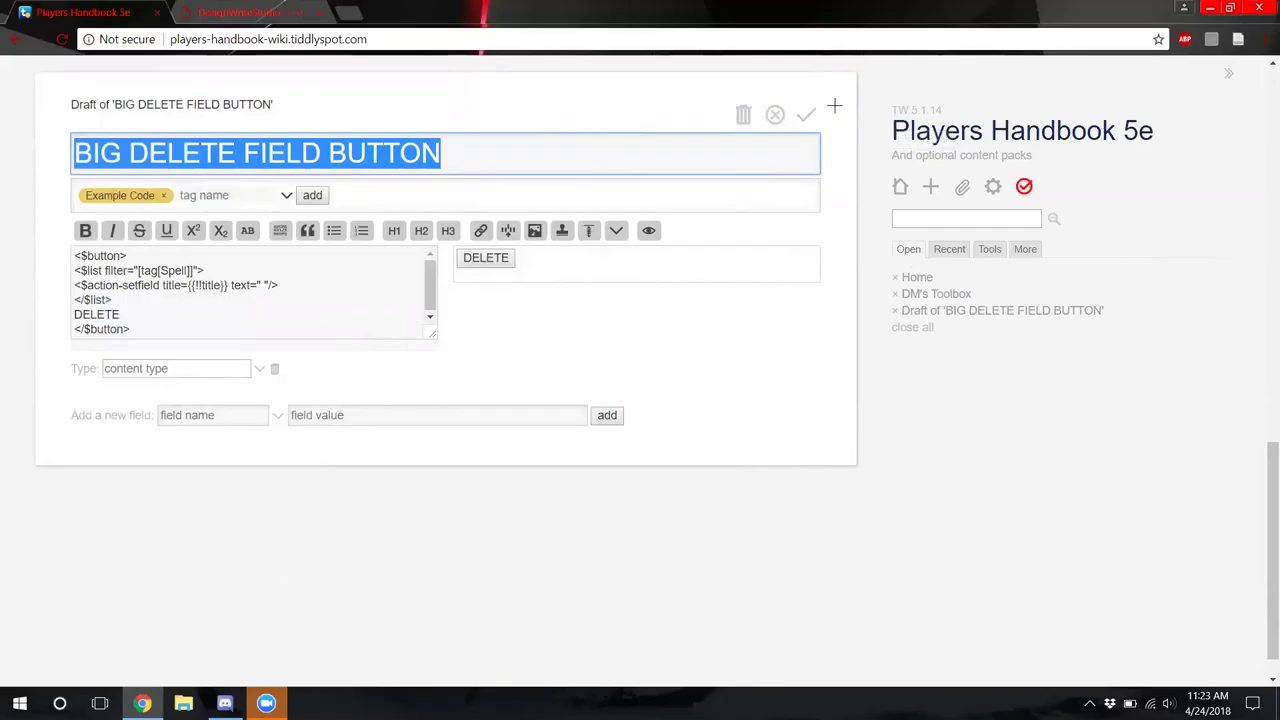
left_click(807, 114)
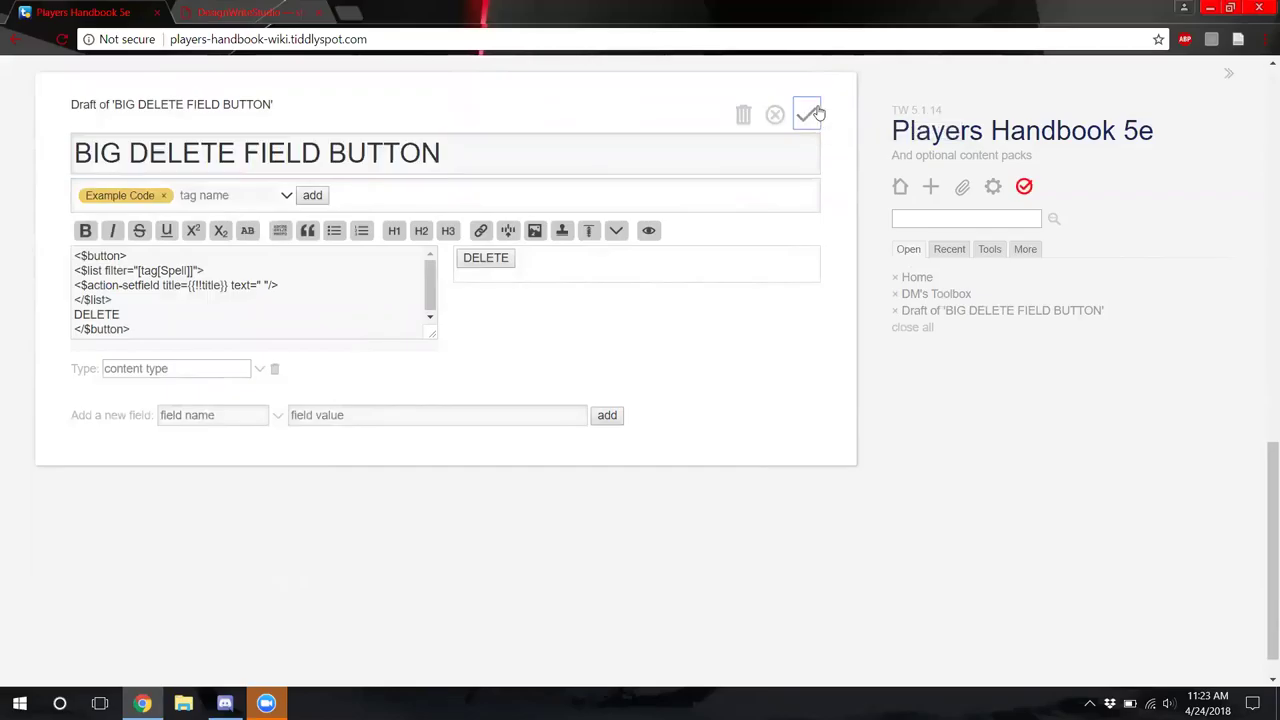
left_click(810, 113)
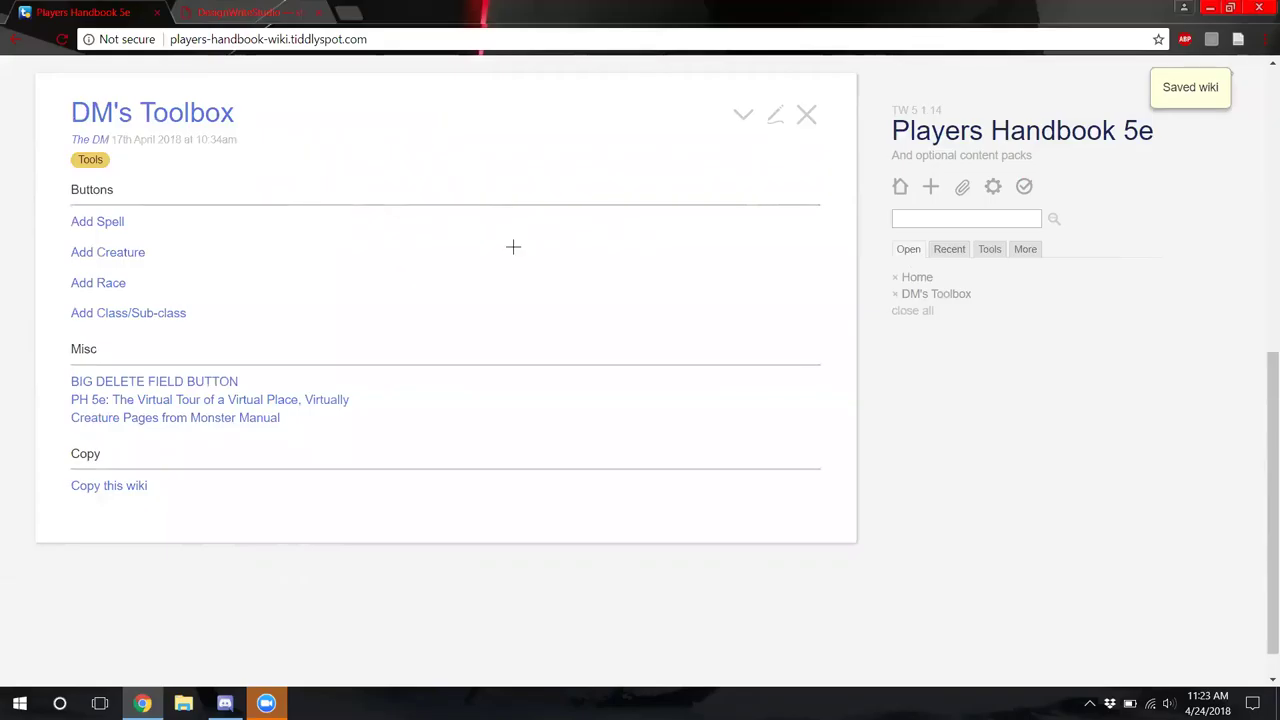
scroll(518, 244, "up", 1)
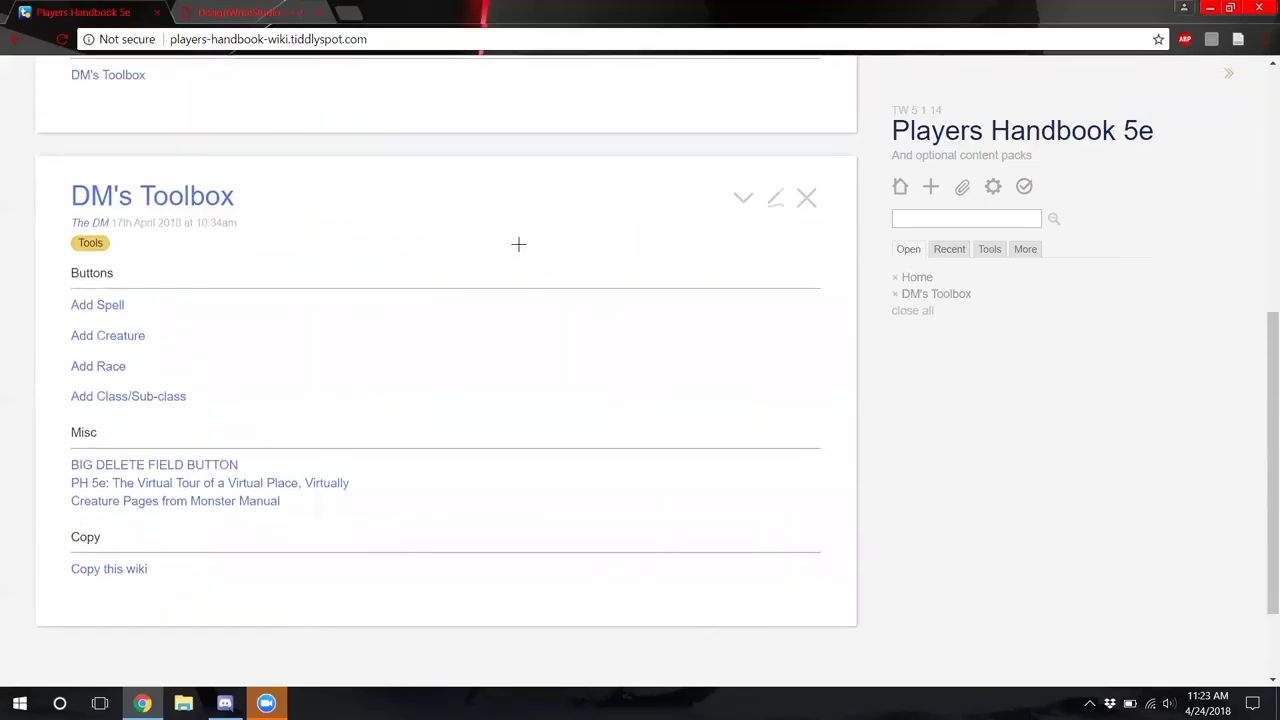
scroll(790, 285, "up", 1)
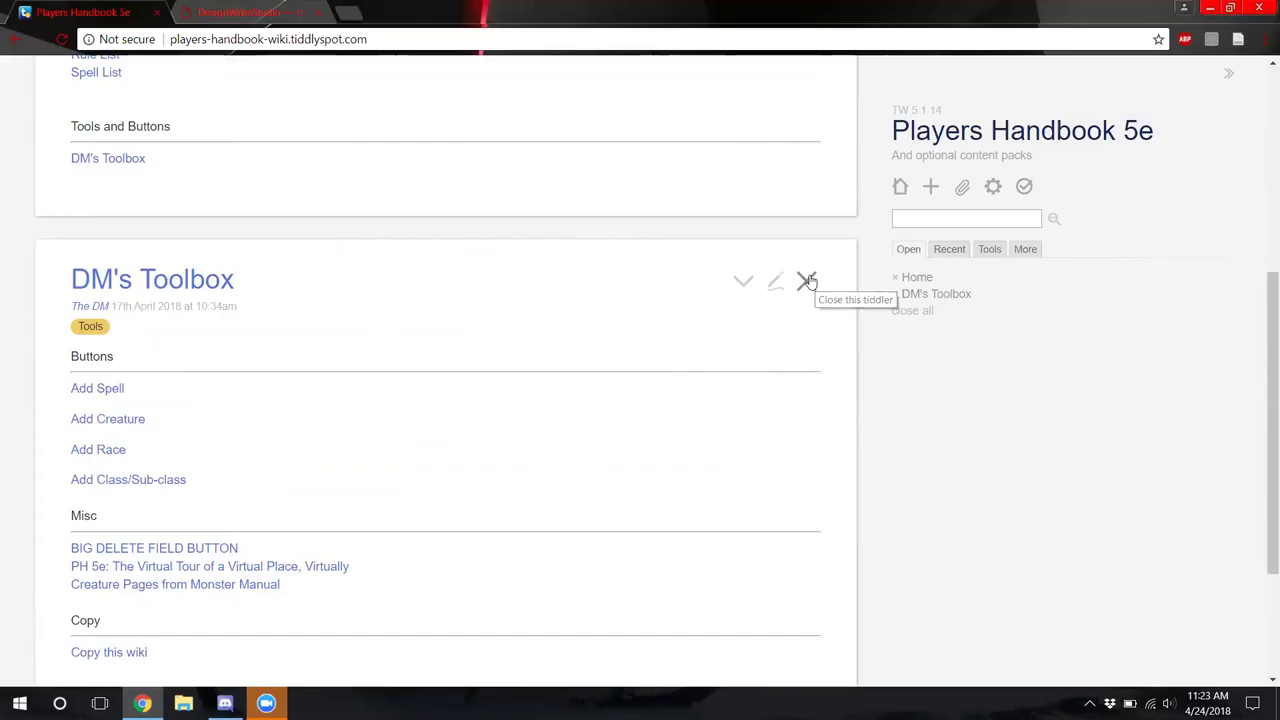
scroll(812, 282, "down", 1)
scroll(811, 282, "up", 1)
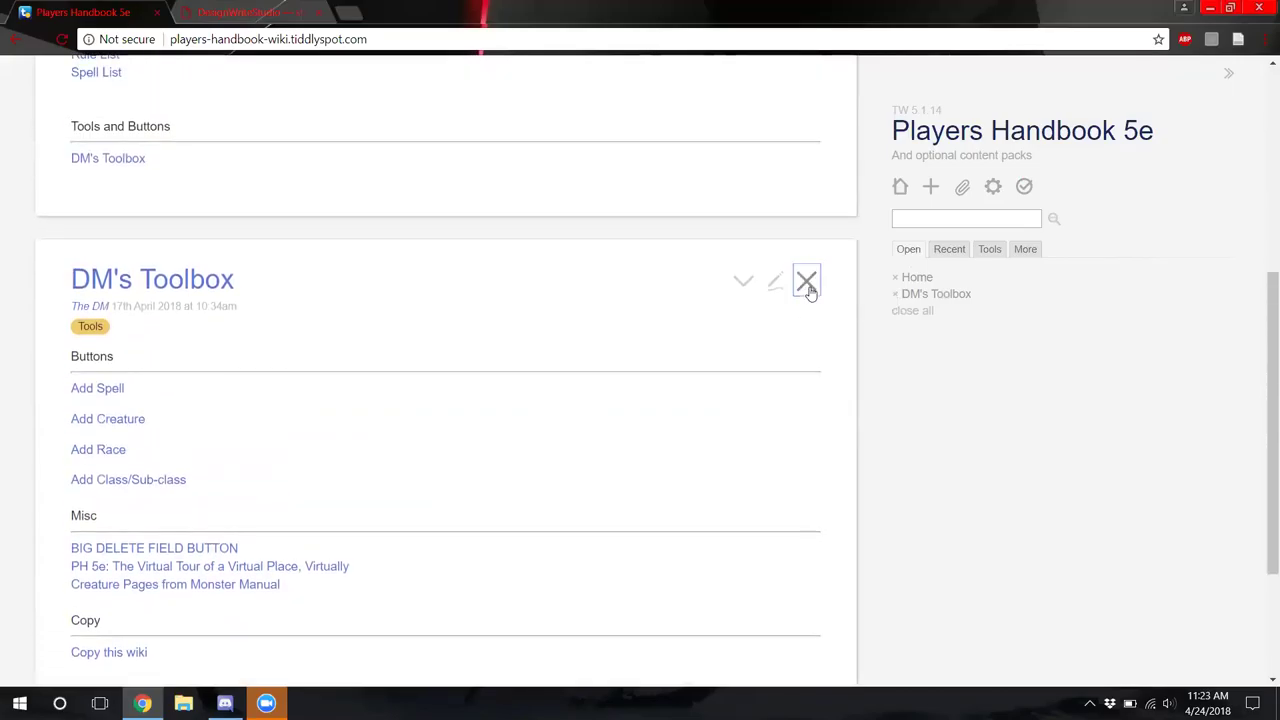
left_click(808, 278)
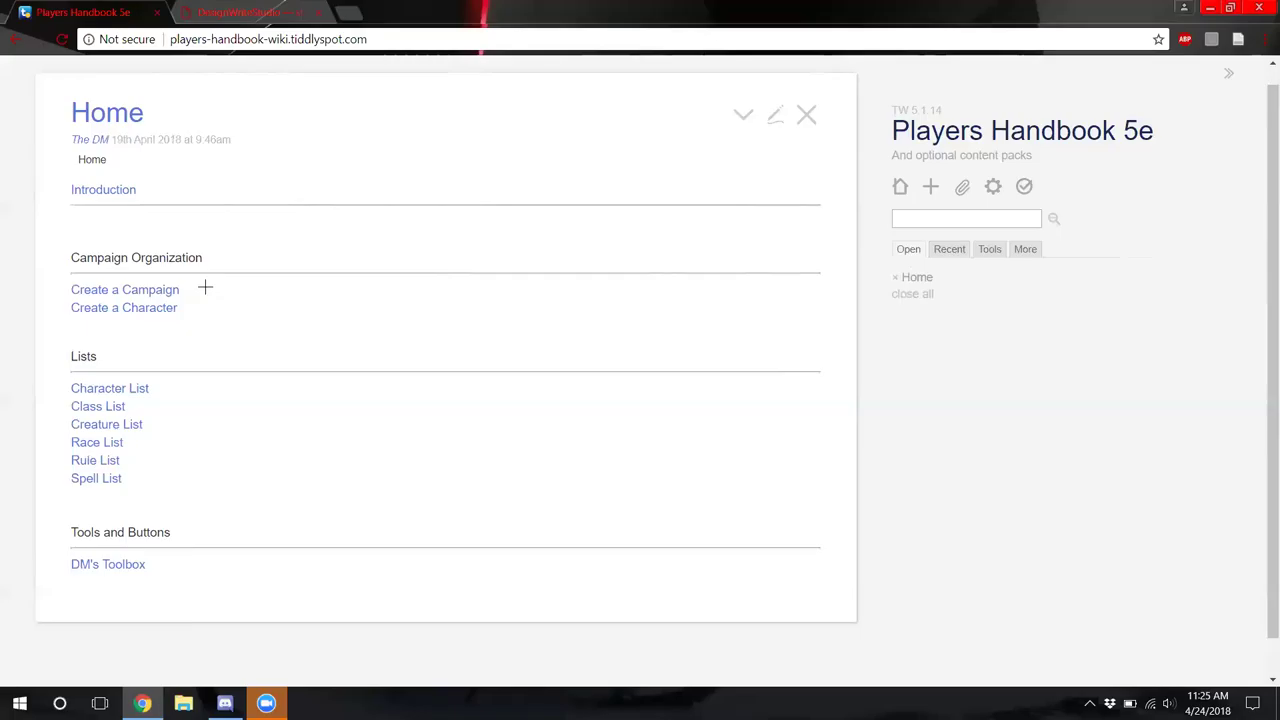
Open the Create a Character form from Home, review its name, race and class fields, and close the form
left_click(150, 309)
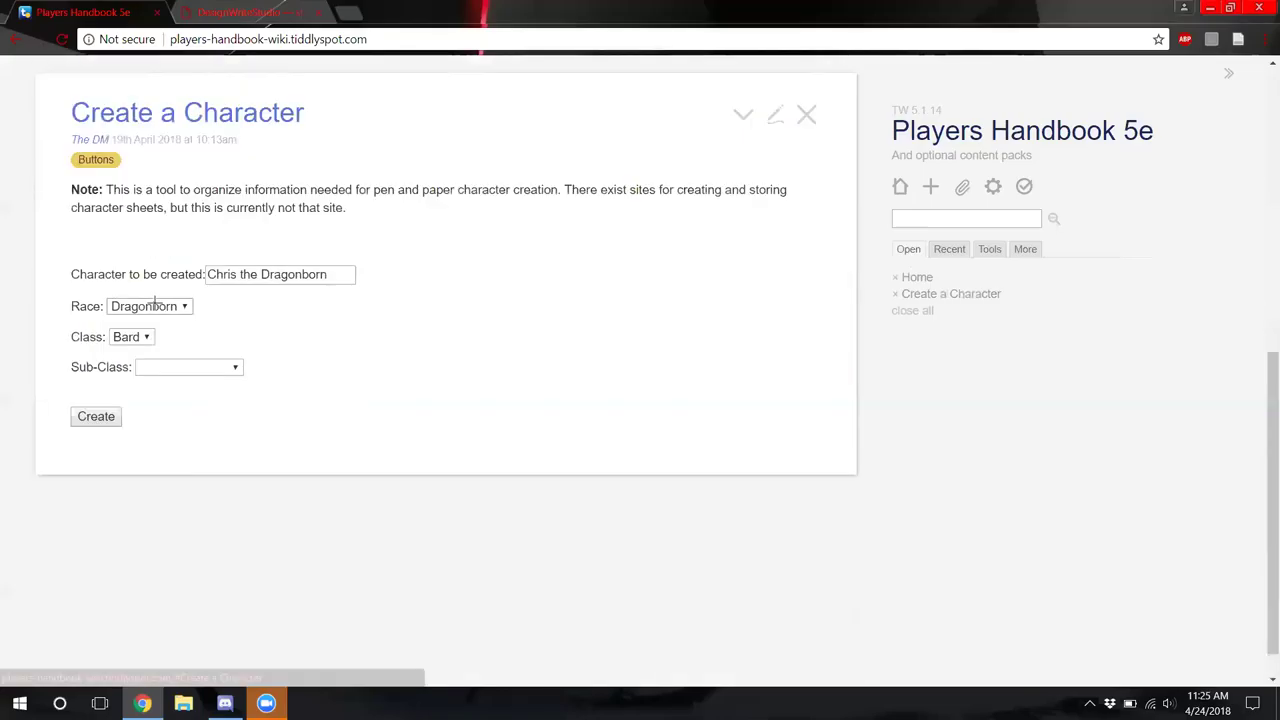
scroll(155, 303, "up", 5)
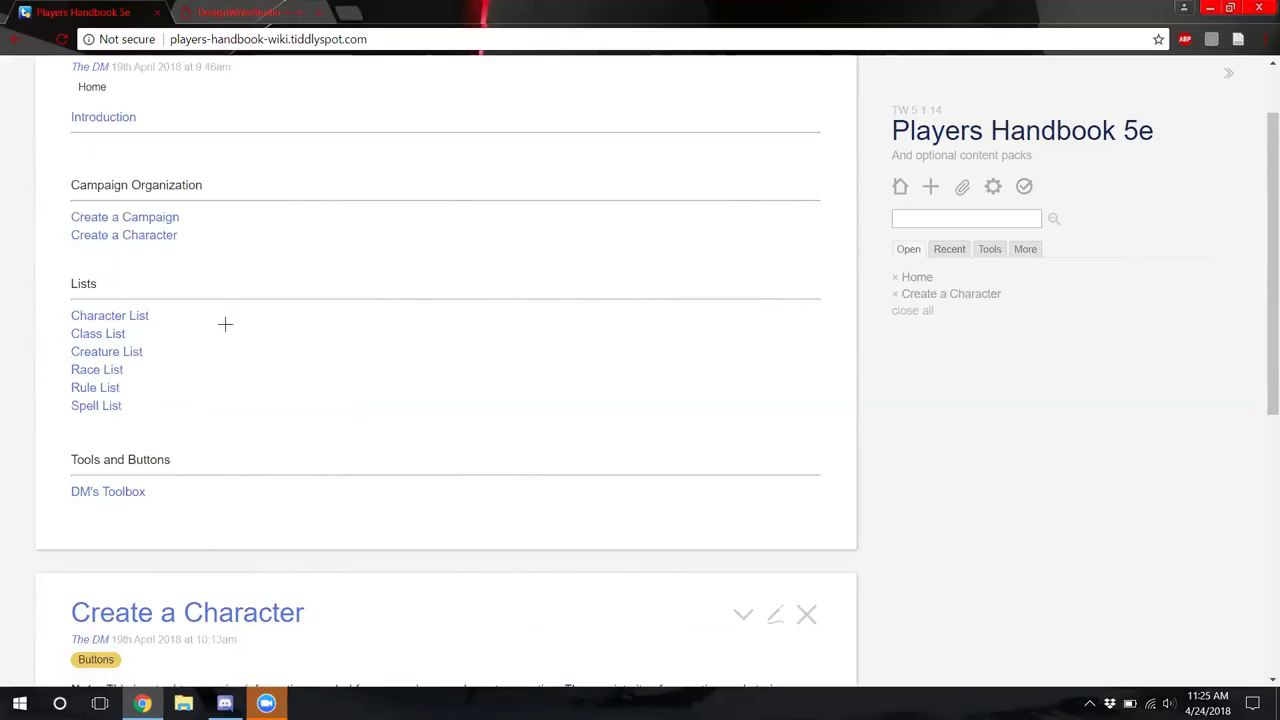
scroll(230, 318, "down", 3)
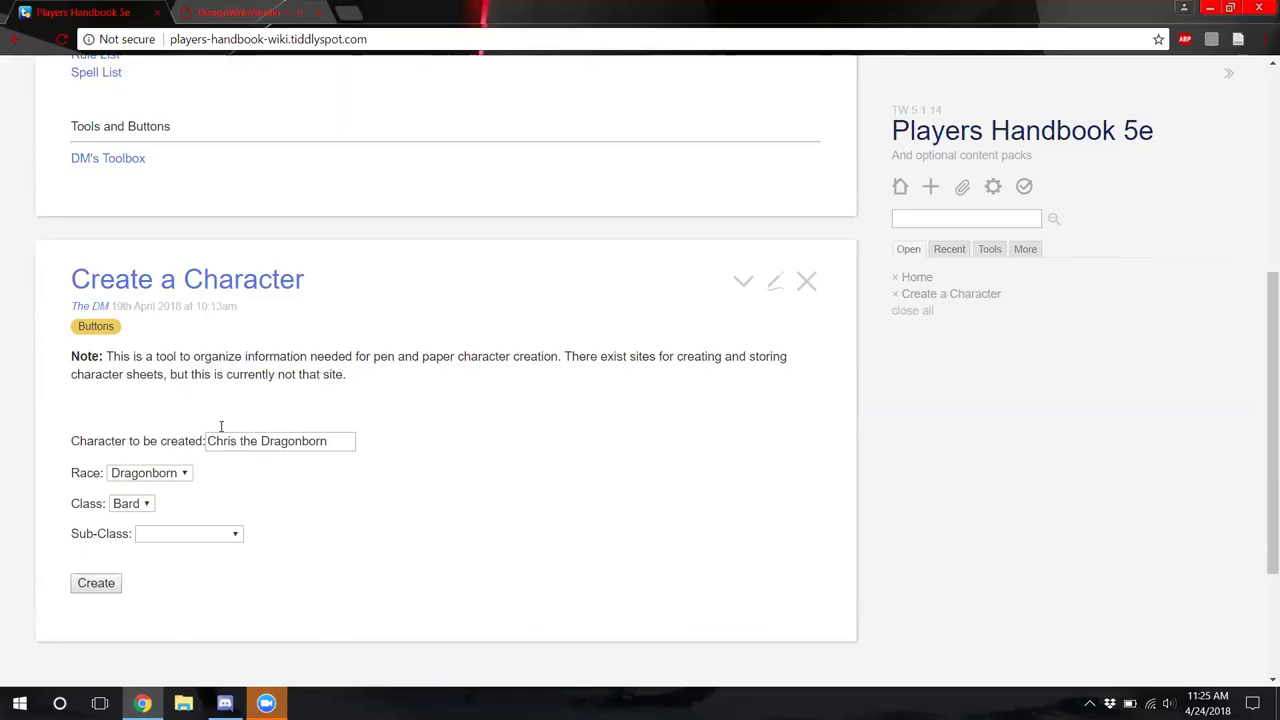
scroll(323, 465, "up", 2)
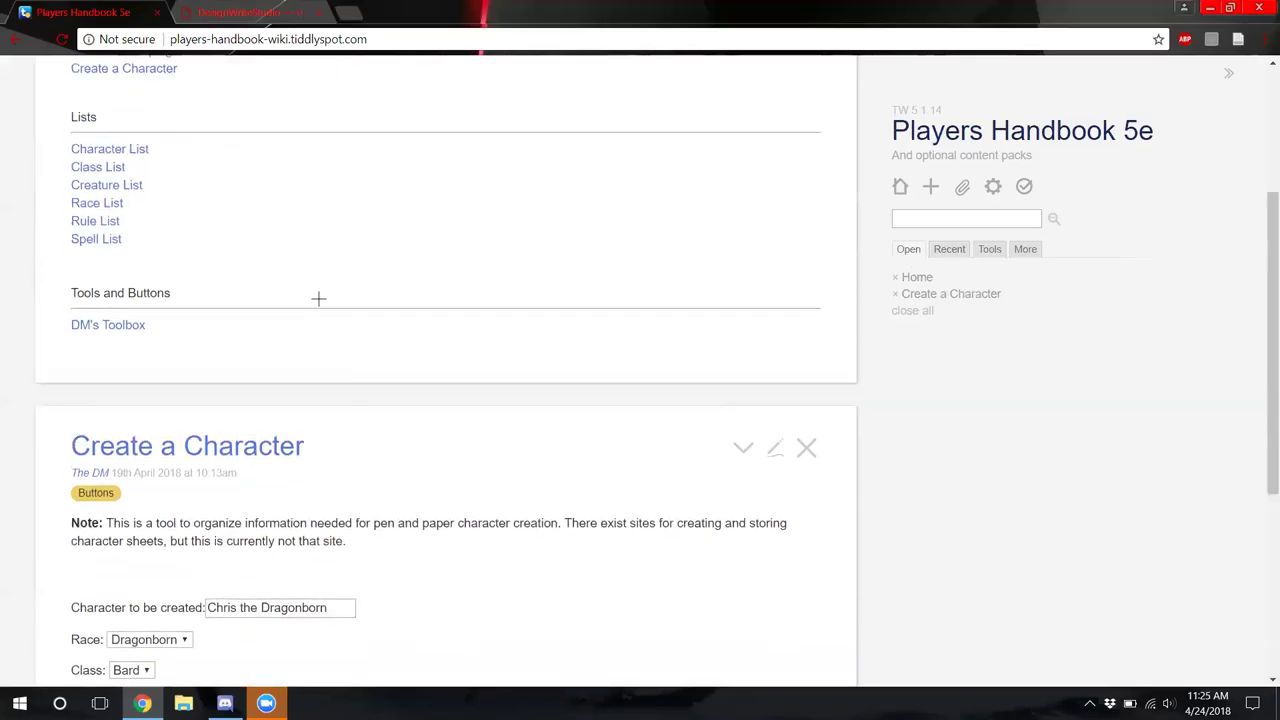
scroll(336, 331, "down", 2)
scroll(336, 331, "down", 1)
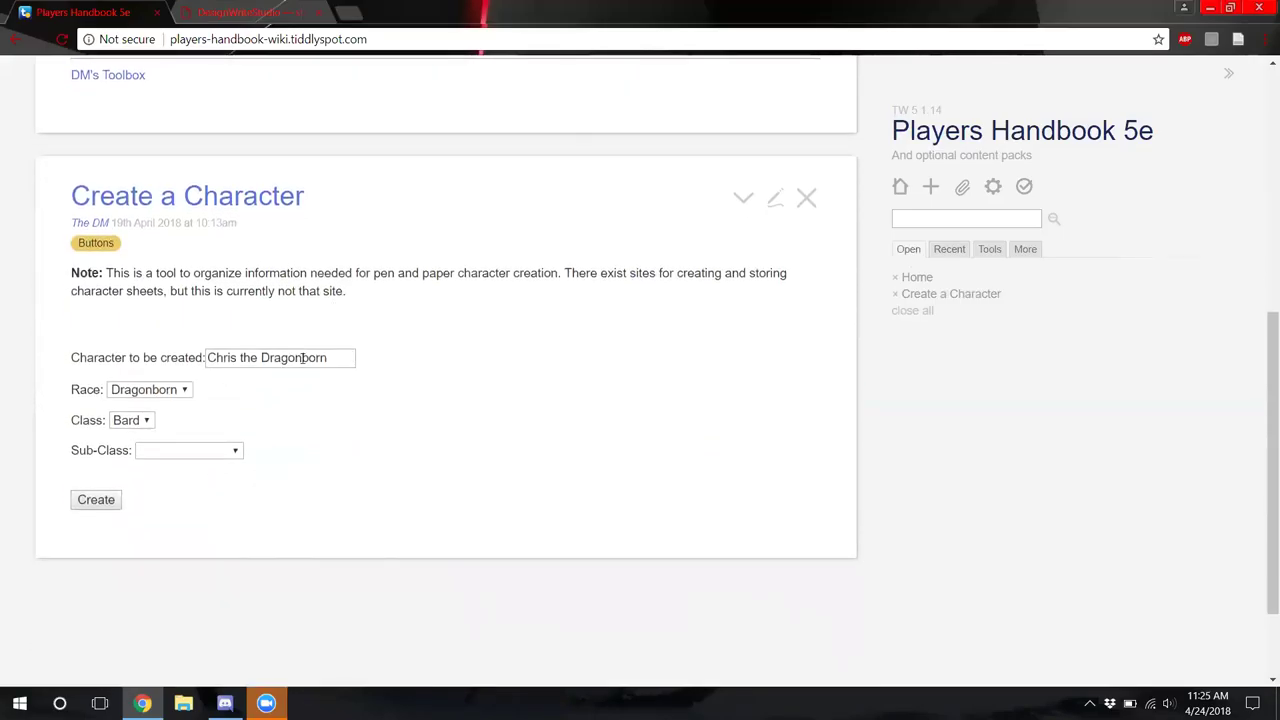
left_click(170, 389)
left_click(302, 402)
scroll(574, 480, "up", 1)
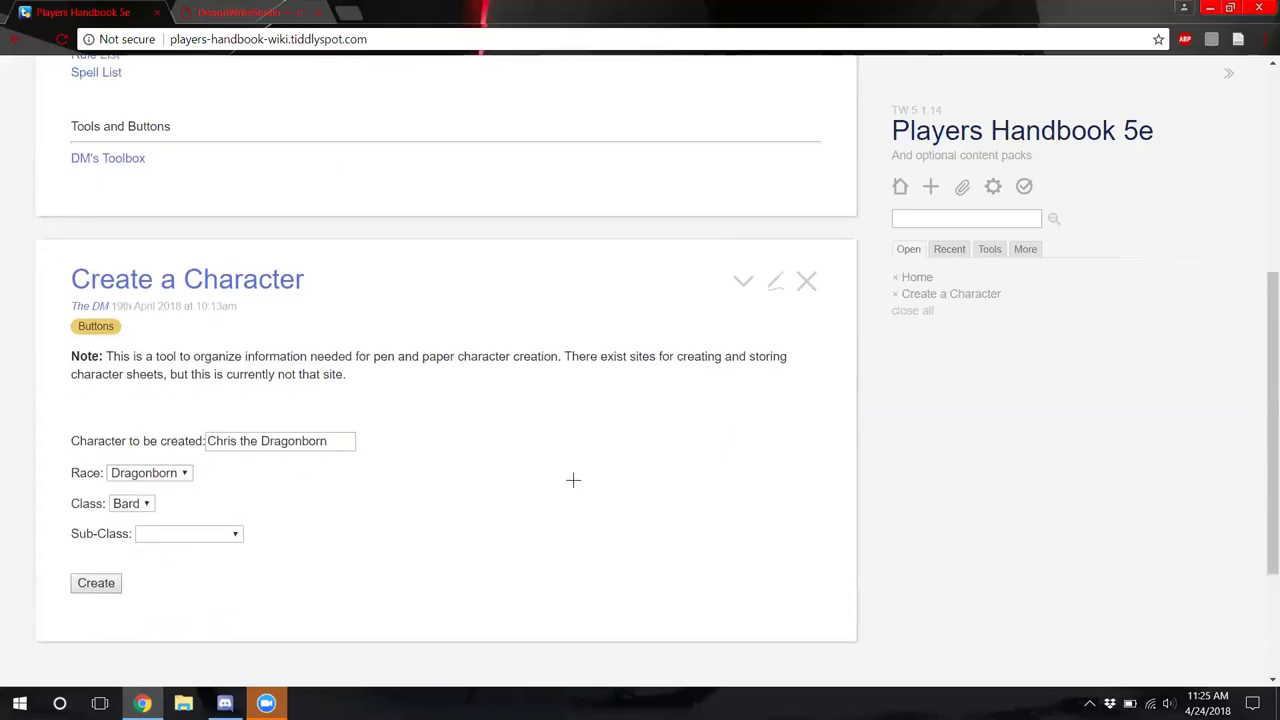
left_click(806, 280)
Review the Create a Campaign form from Home and open Example Campaign from its current campaigns
left_click(166, 290)
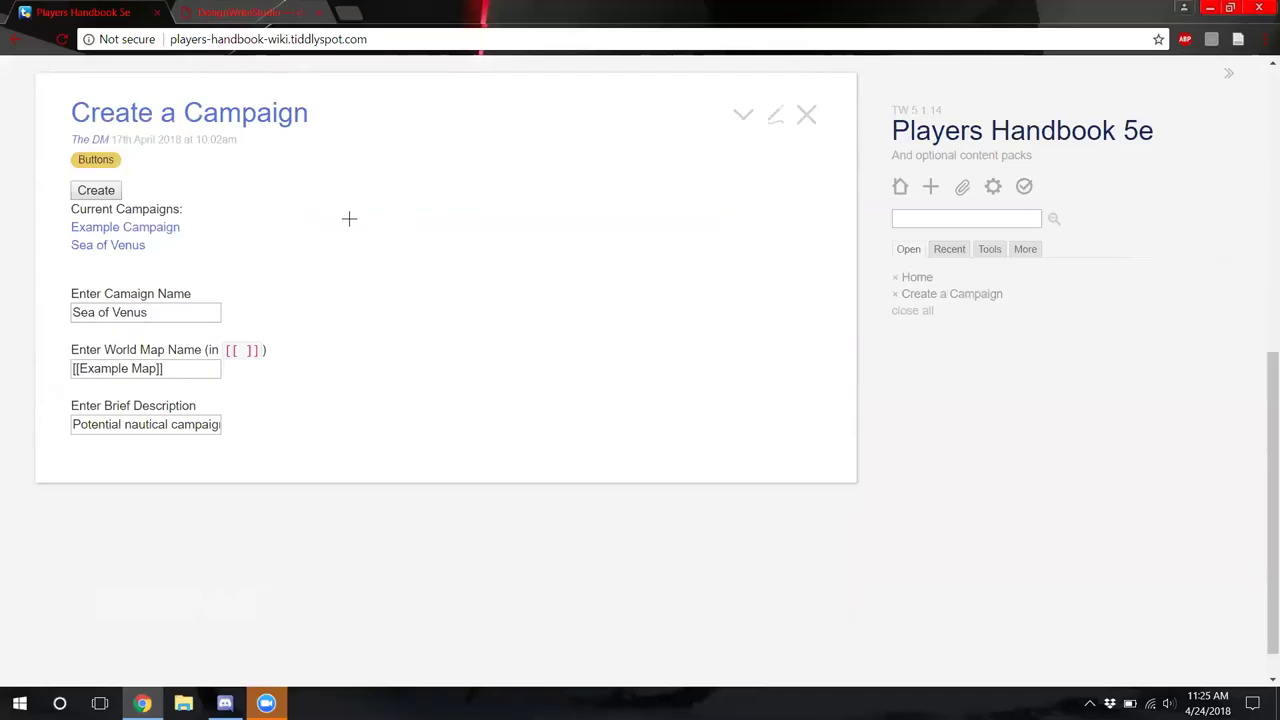
scroll(320, 346, "up", 5)
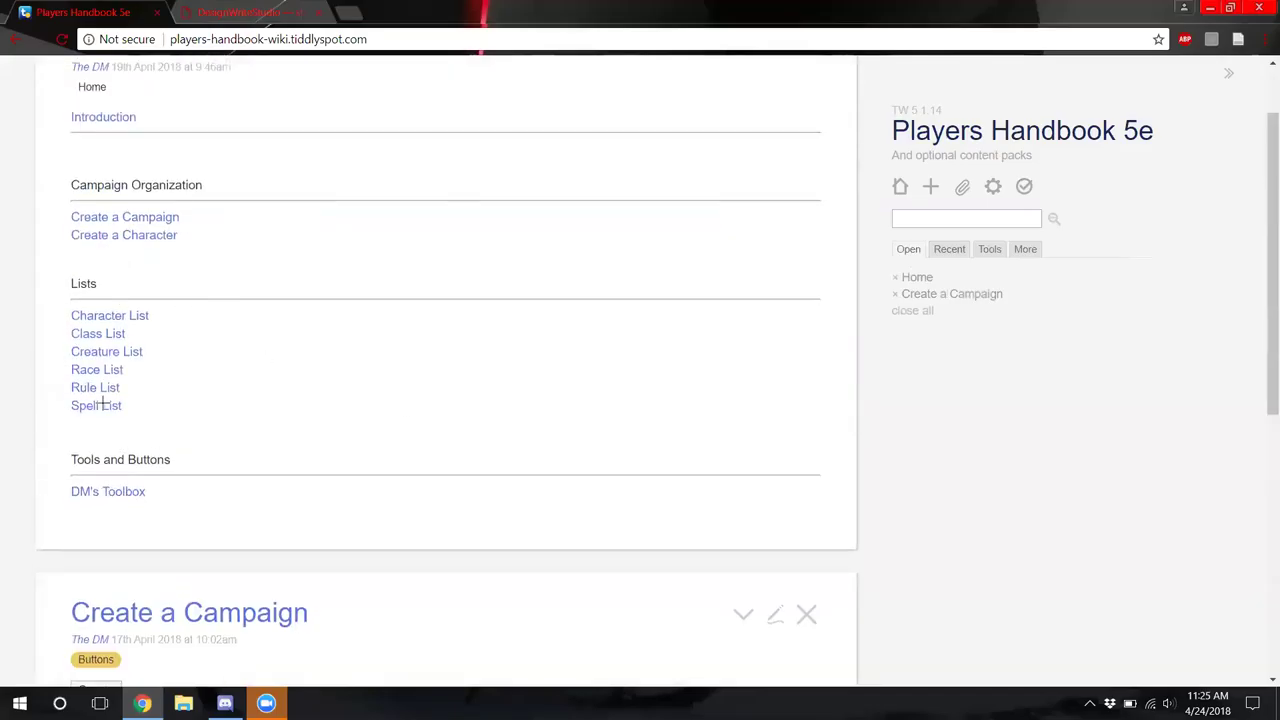
scroll(146, 424, "down", 3)
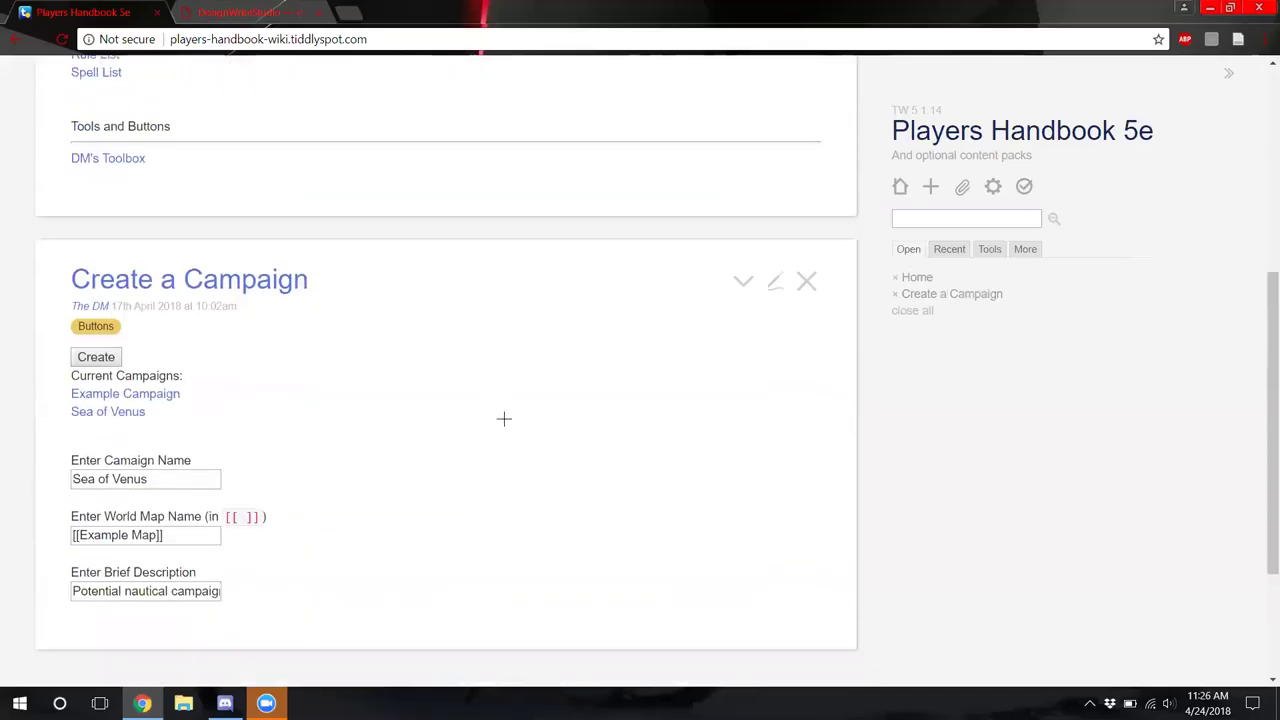
scroll(504, 418, "down", 1)
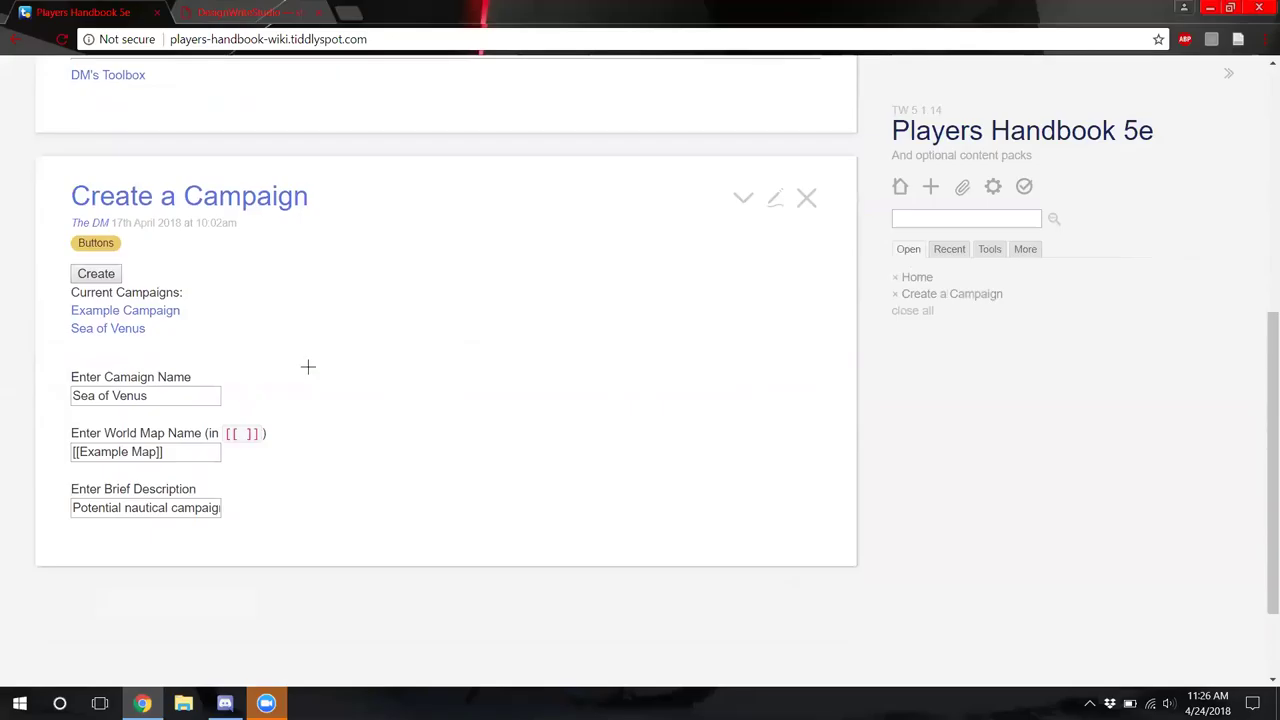
left_click(148, 312)
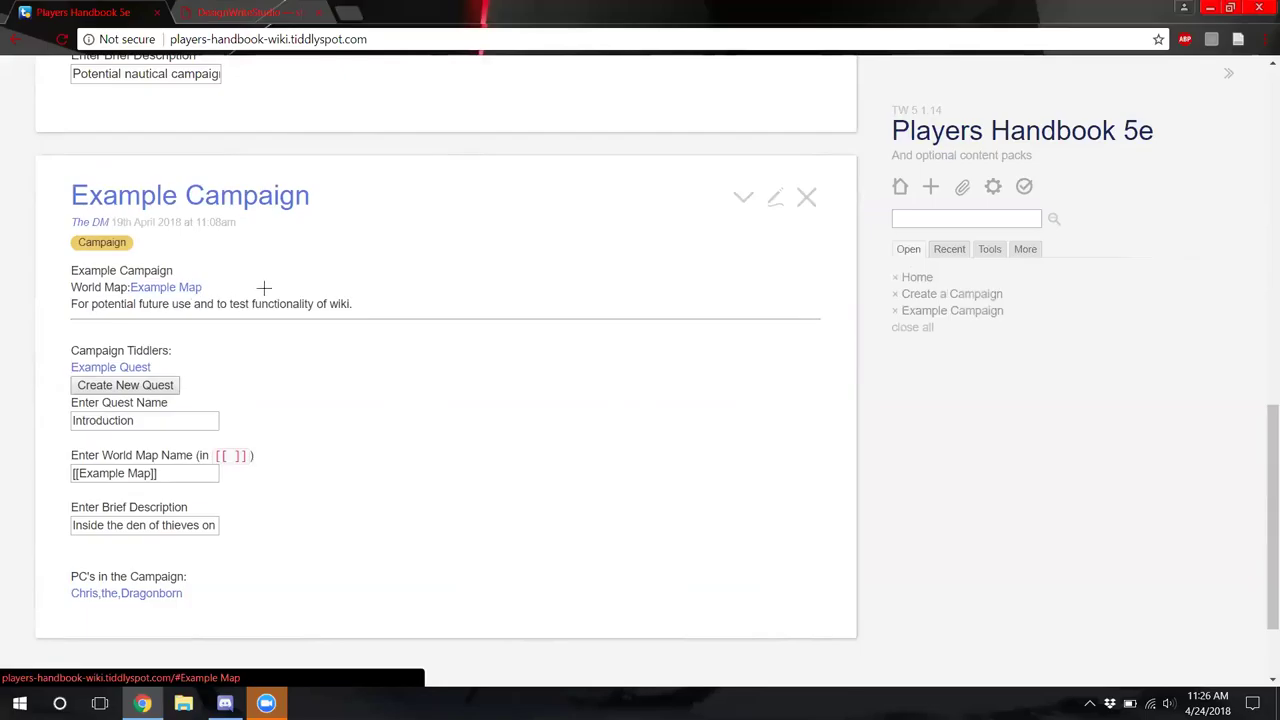
View the Example Map linked in Example Campaign, close the map, and open the campaign for editing
scroll(330, 291, "up", 1)
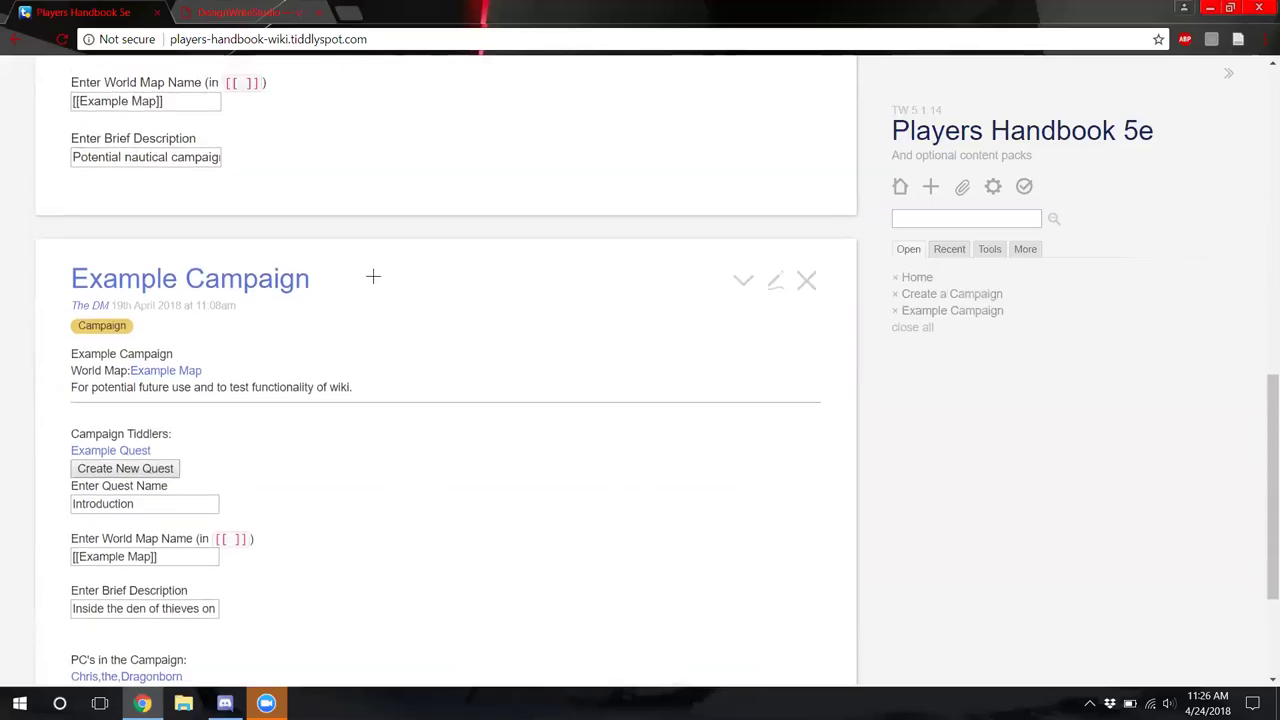
scroll(365, 277, "down", 1)
left_click(180, 287)
left_click(806, 114)
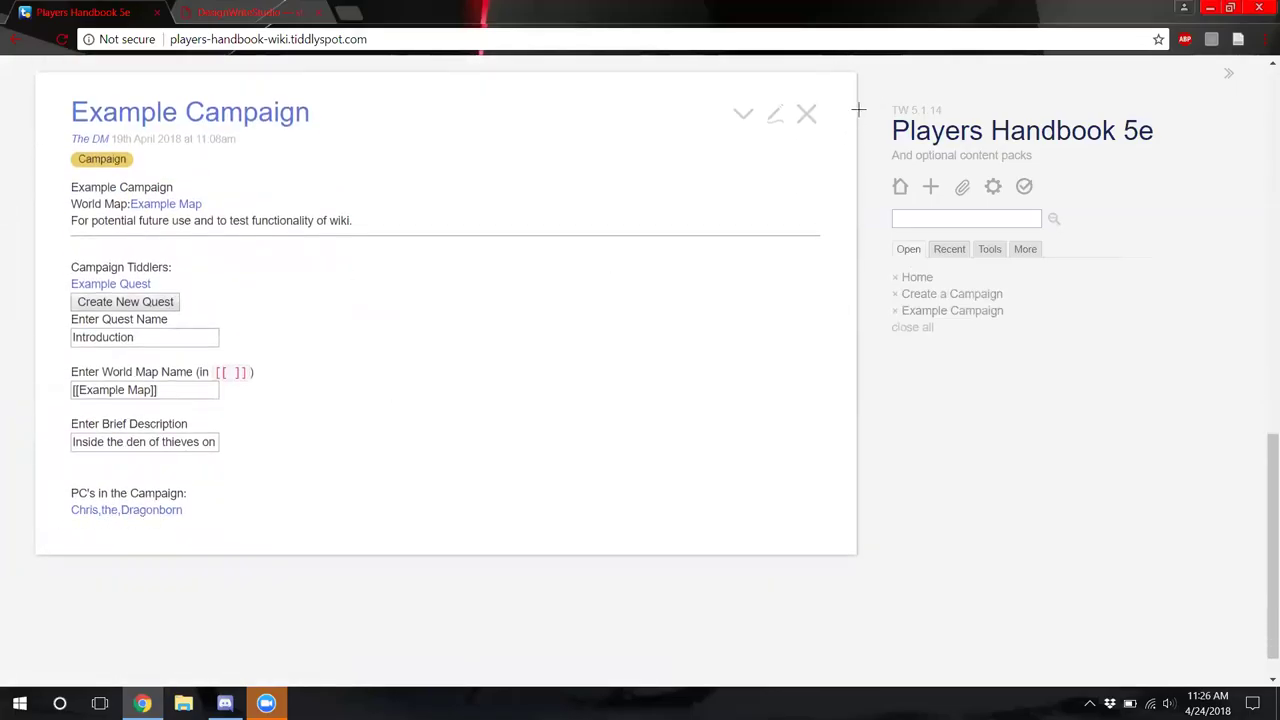
left_click(778, 114)
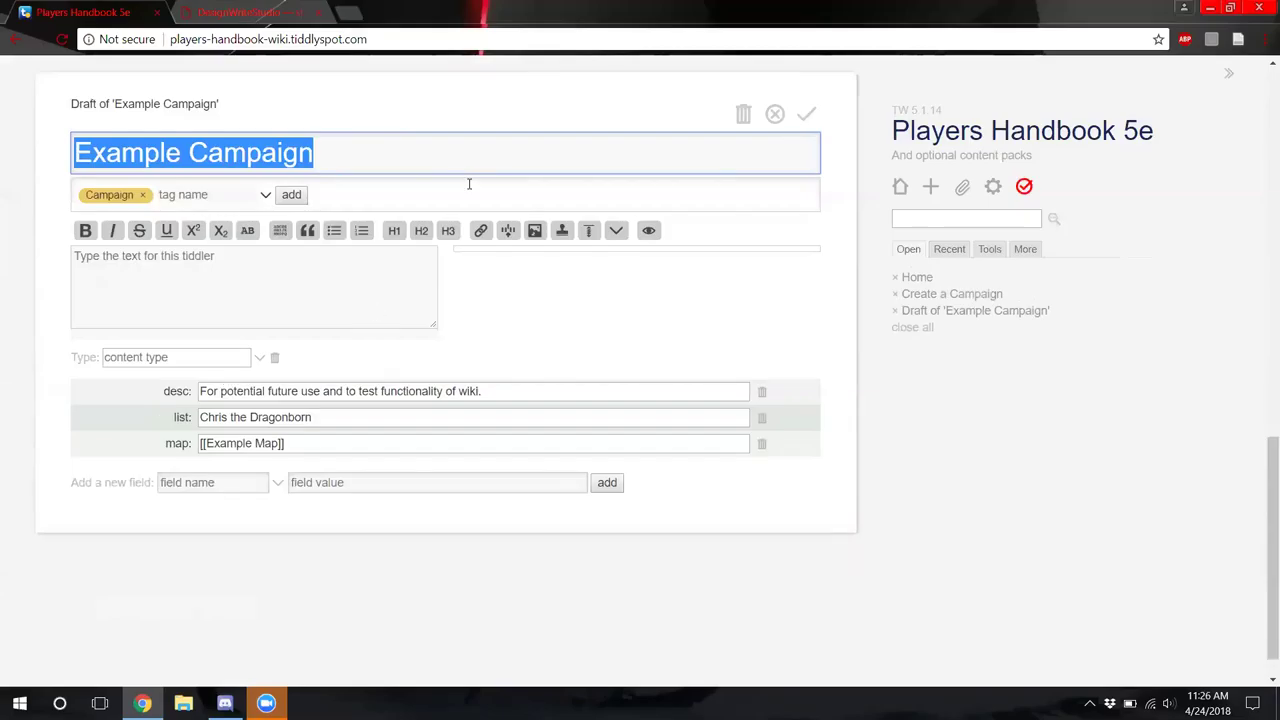
Save the Example Campaign draft, and close both the campaign and the Create a Campaign form
left_click(806, 114)
left_click(806, 114)
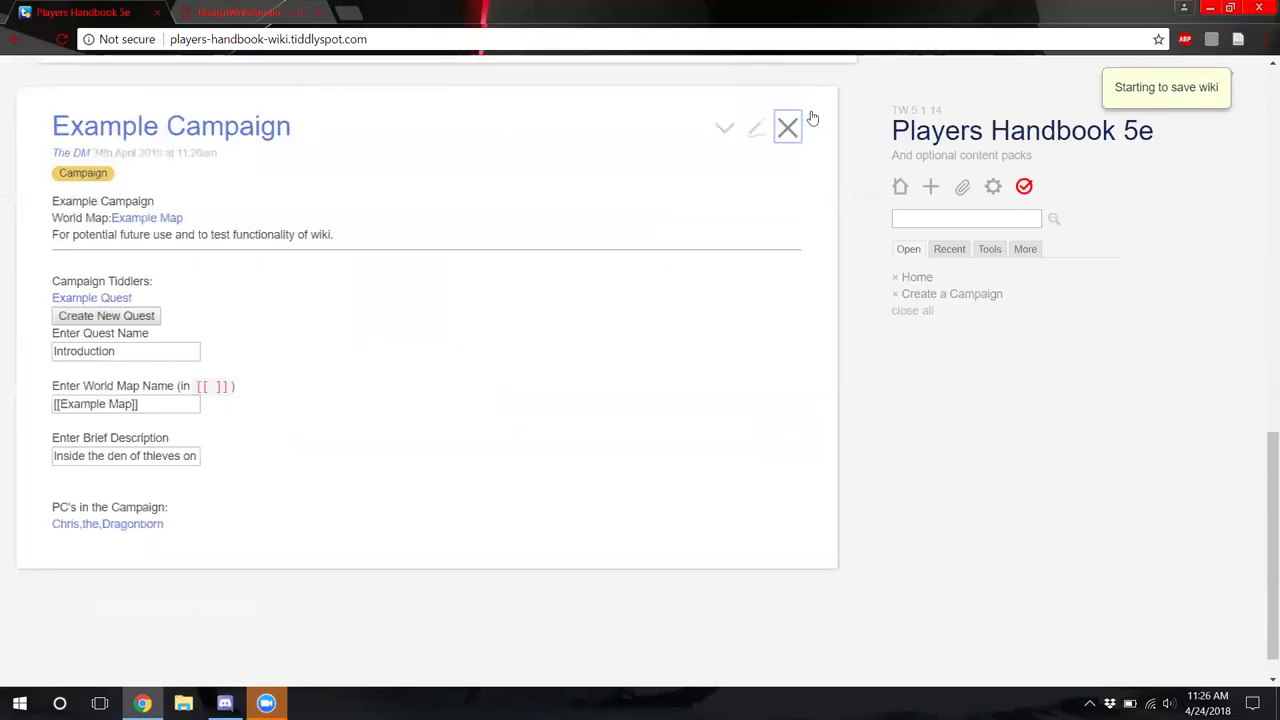
left_click(809, 121)
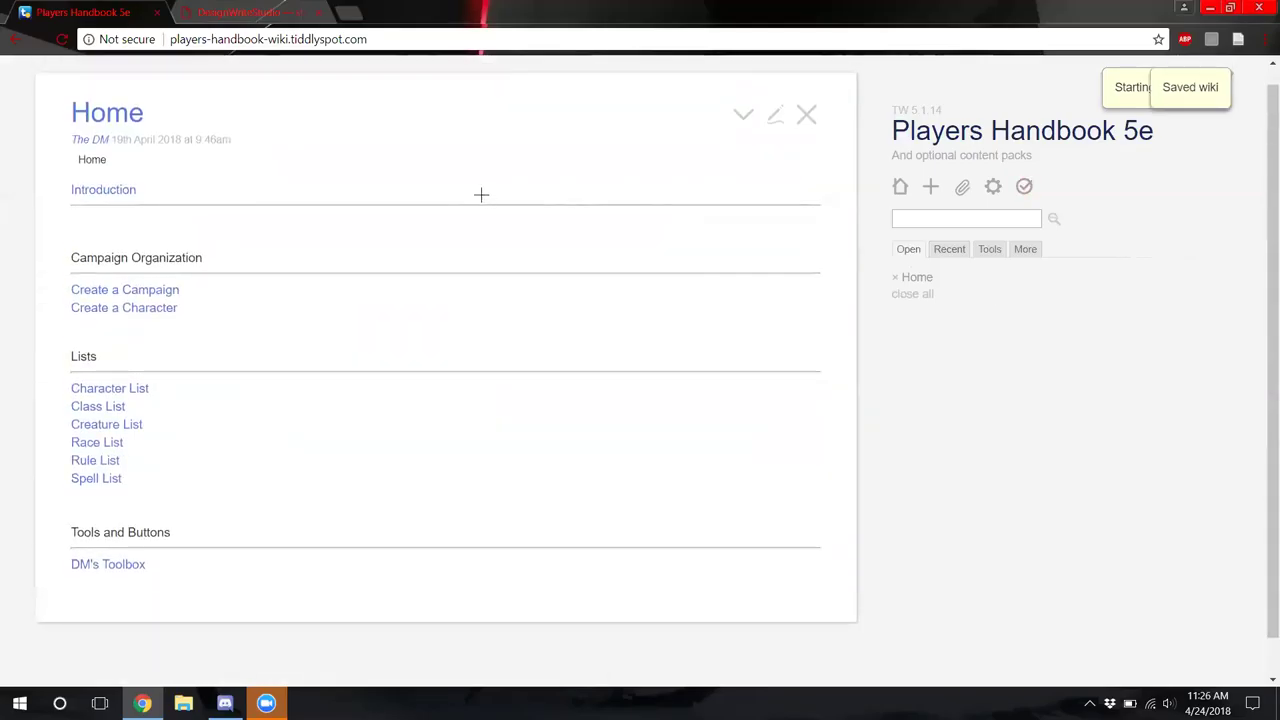
Review the Copy this wiki instructions from the DM's Toolbox, and close both tiddlers
left_click(124, 565)
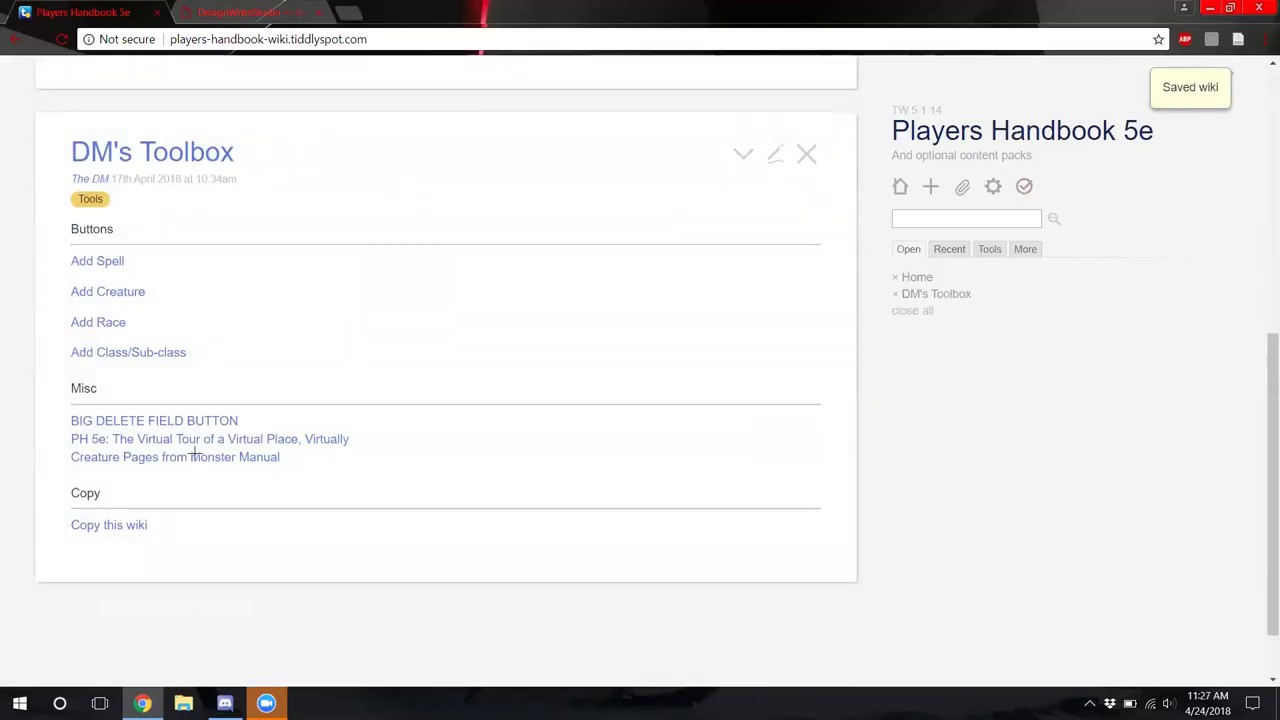
left_click(109, 525)
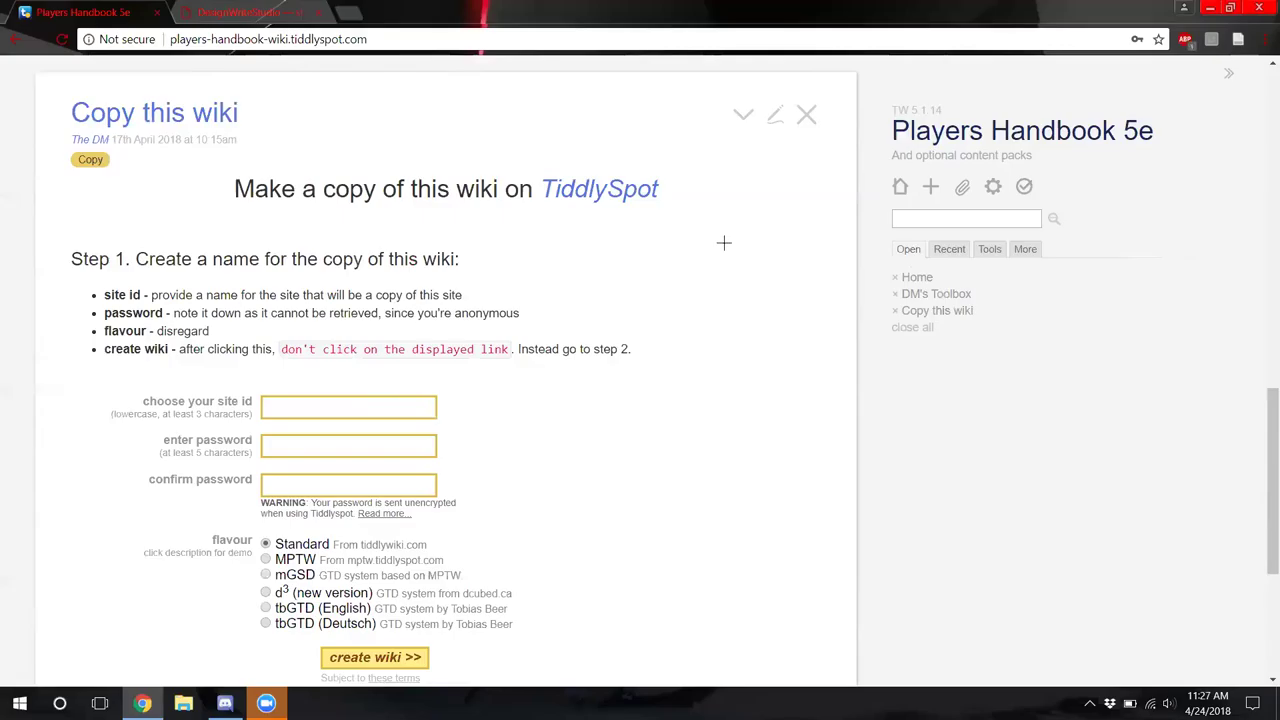
scroll(740, 243, "up", 2)
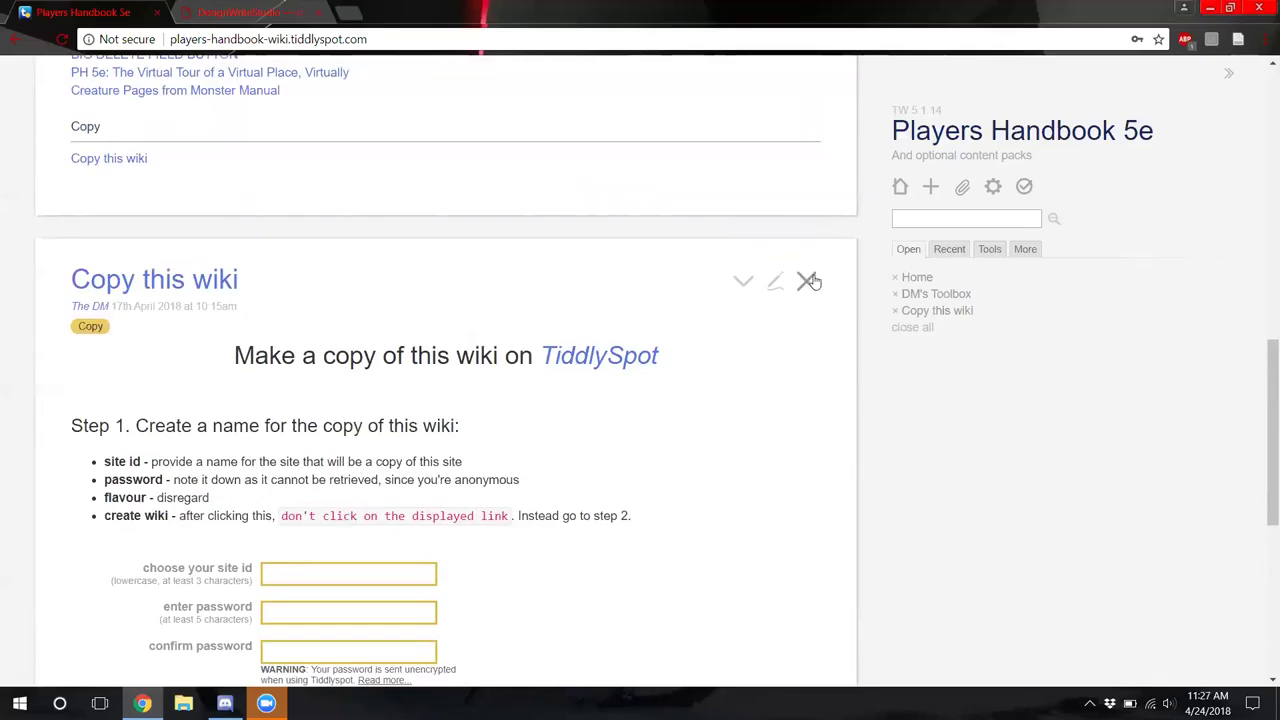
left_click(810, 281)
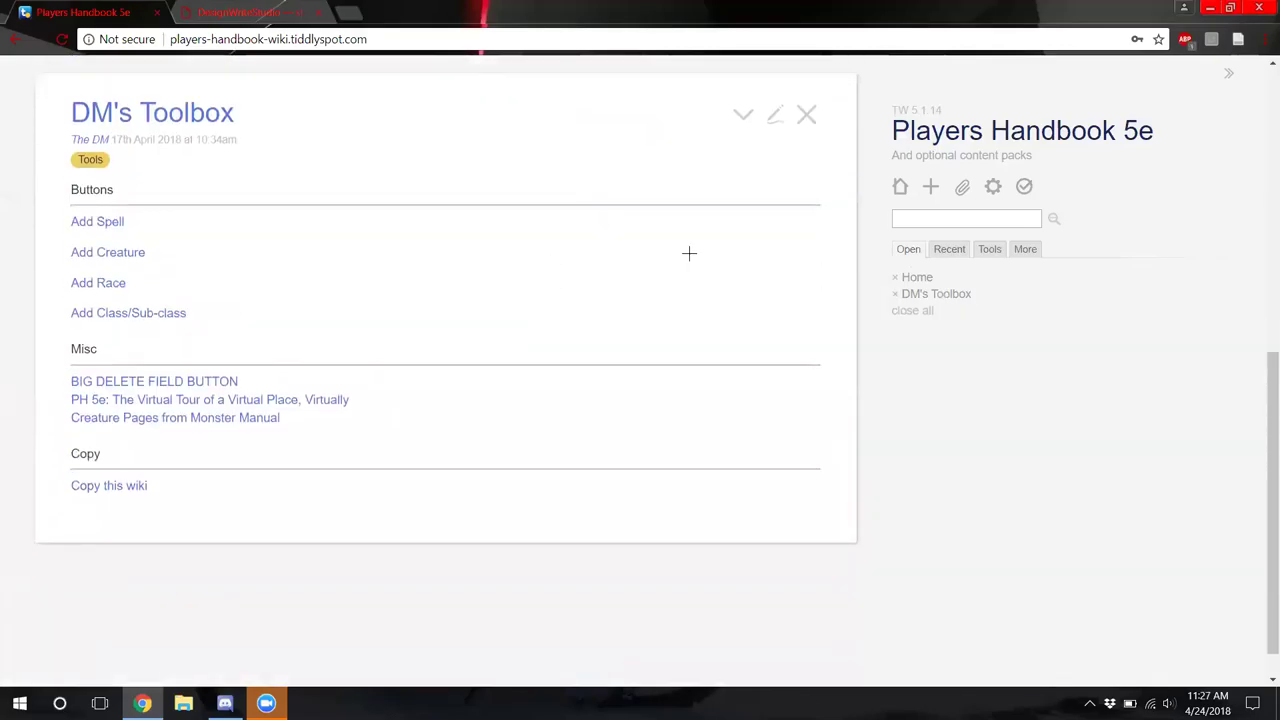
left_click(819, 128)
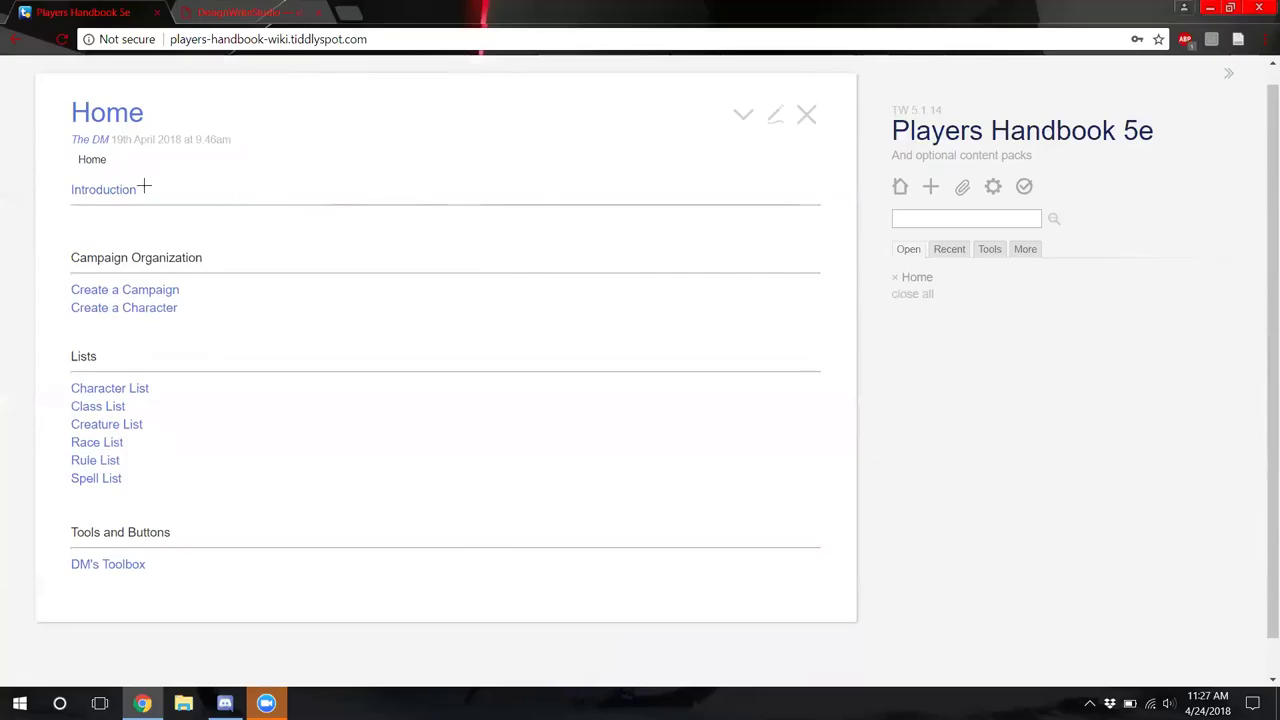
Open the Introduction from Home and read through its overview, Features and Future Plans sections
left_click(84, 189)
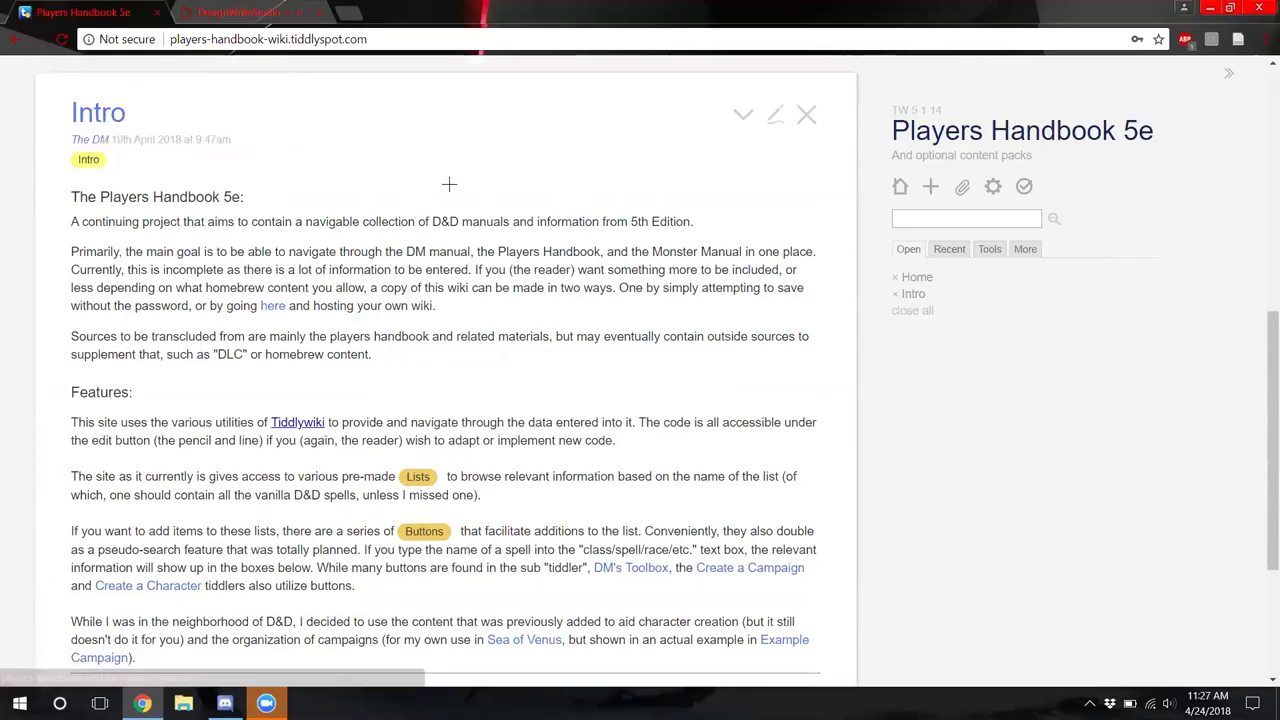
scroll(450, 185, "down", 2)
scroll(450, 185, "up", 1)
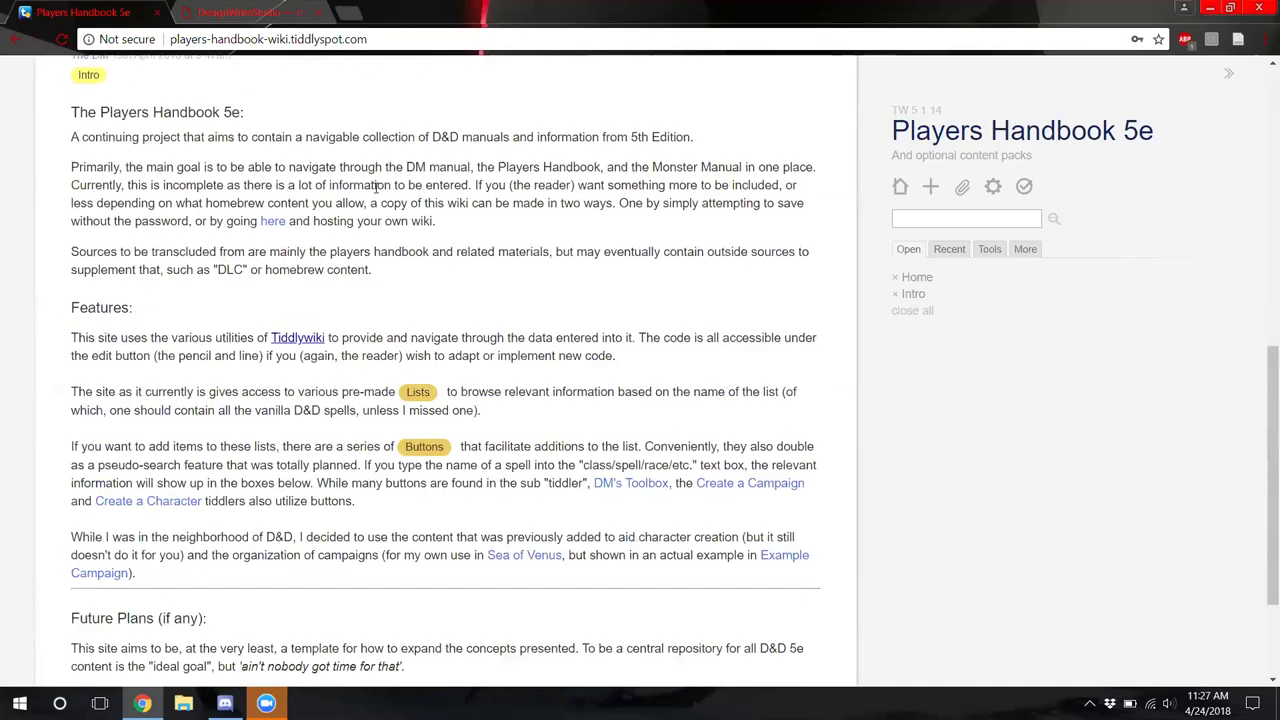
scroll(240, 197, "up", 2)
scroll(351, 209, "down", 3)
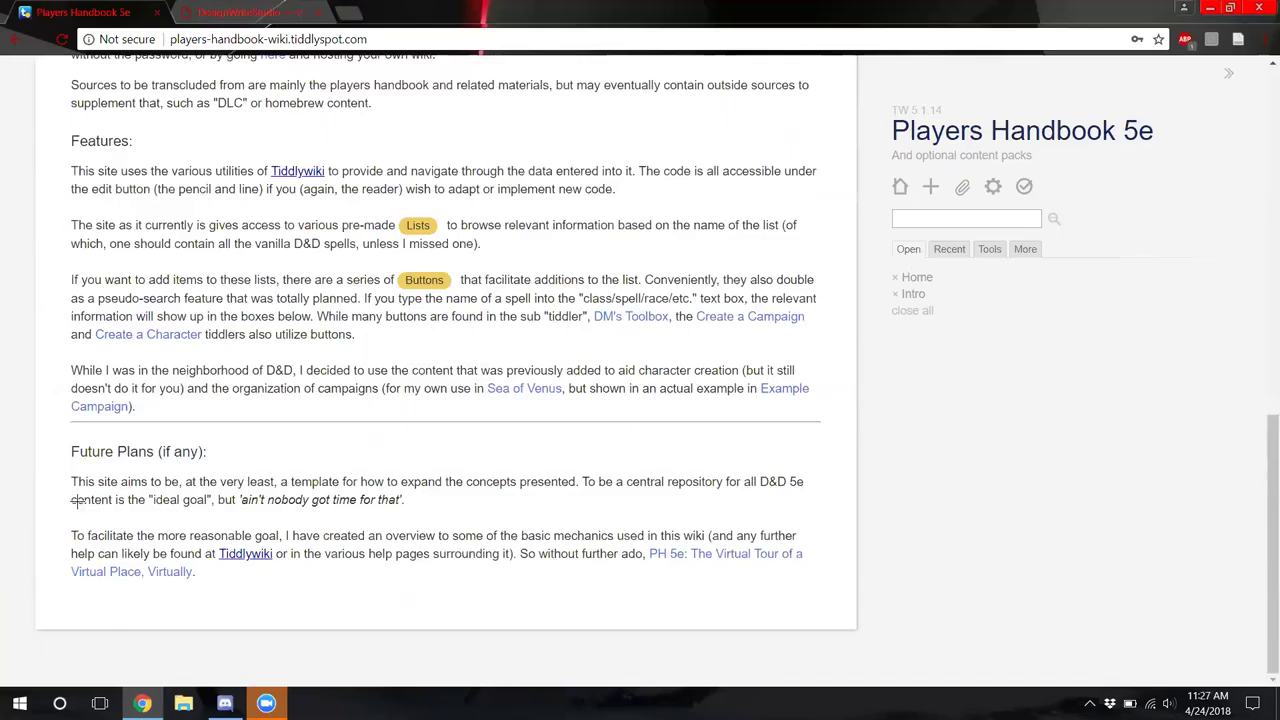
Open PH 5e: The Virtual Tour of a Virtual Place, Virtually from the Intro and review its linking, transcluding, template, list and tagging sections
left_click(148, 573)
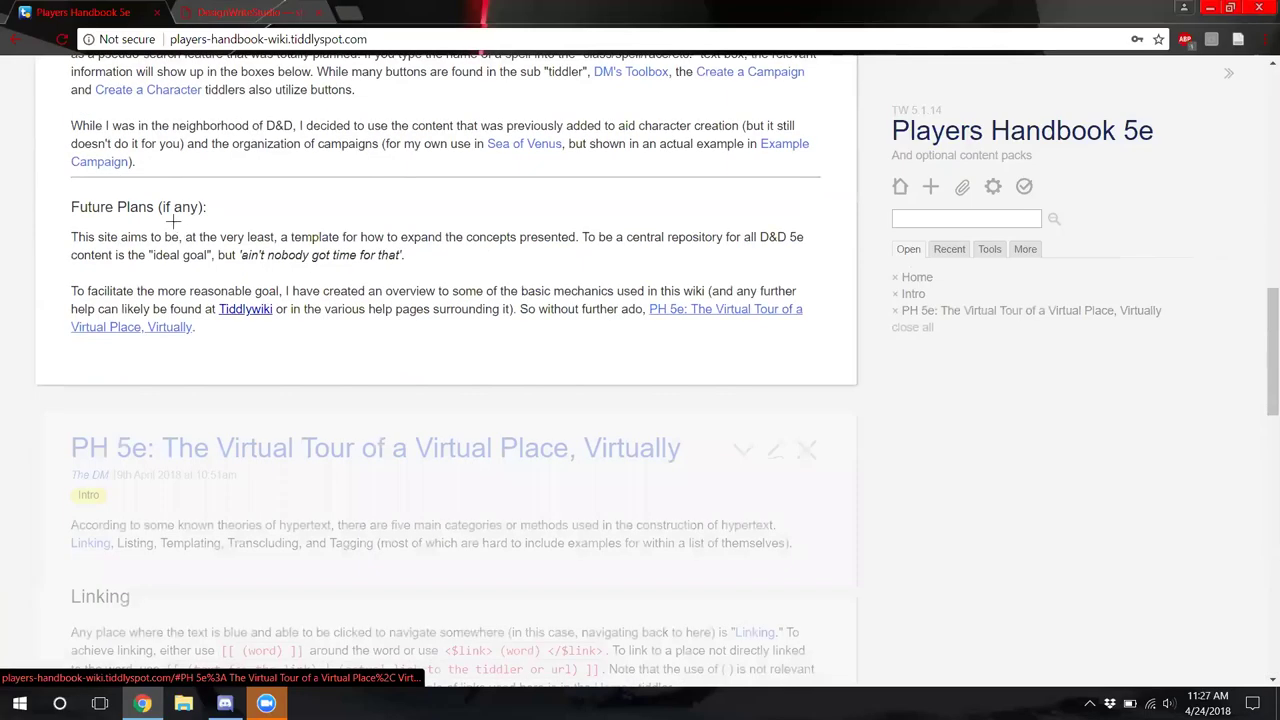
scroll(174, 229, "down", 15)
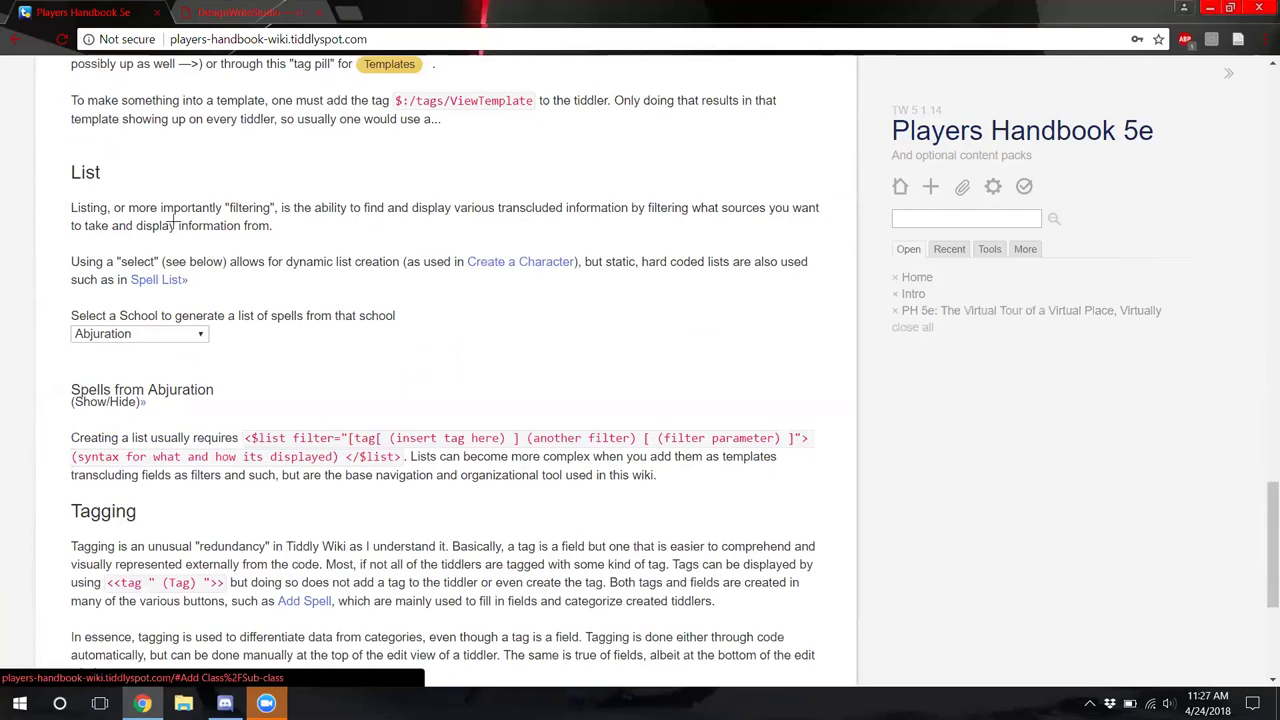
scroll(175, 226, "up", 6)
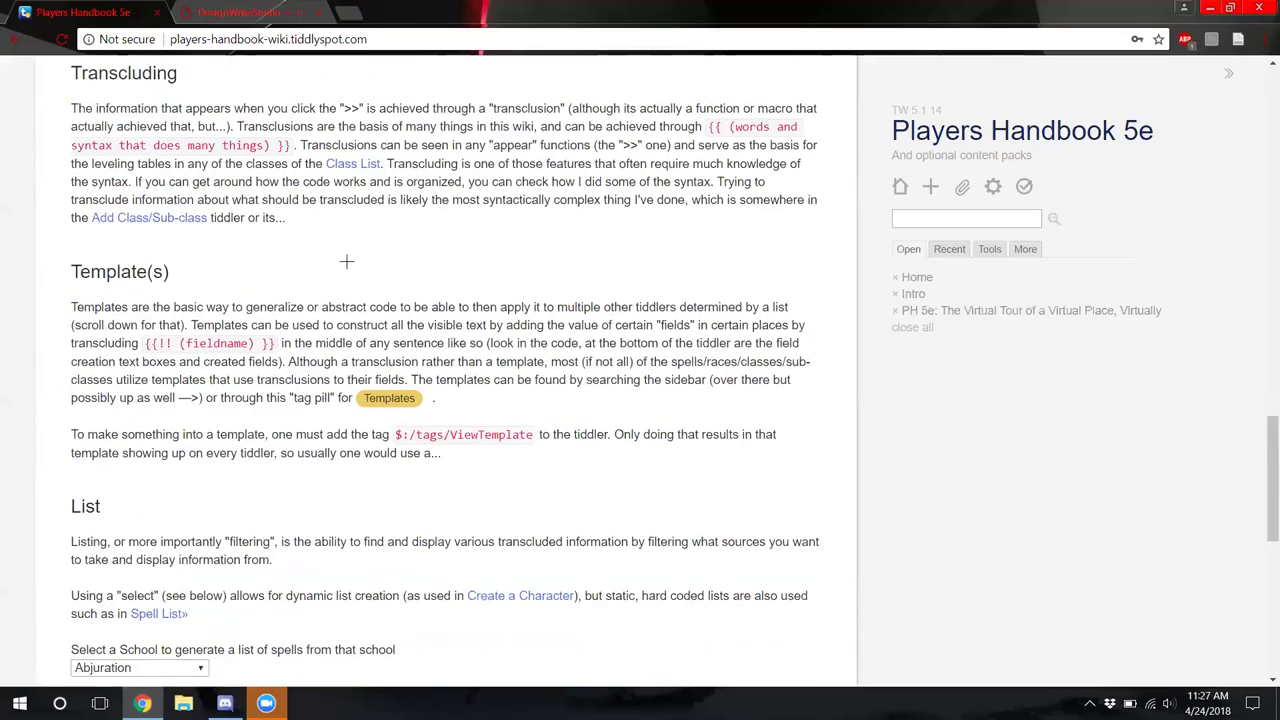
scroll(366, 263, "up", 3)
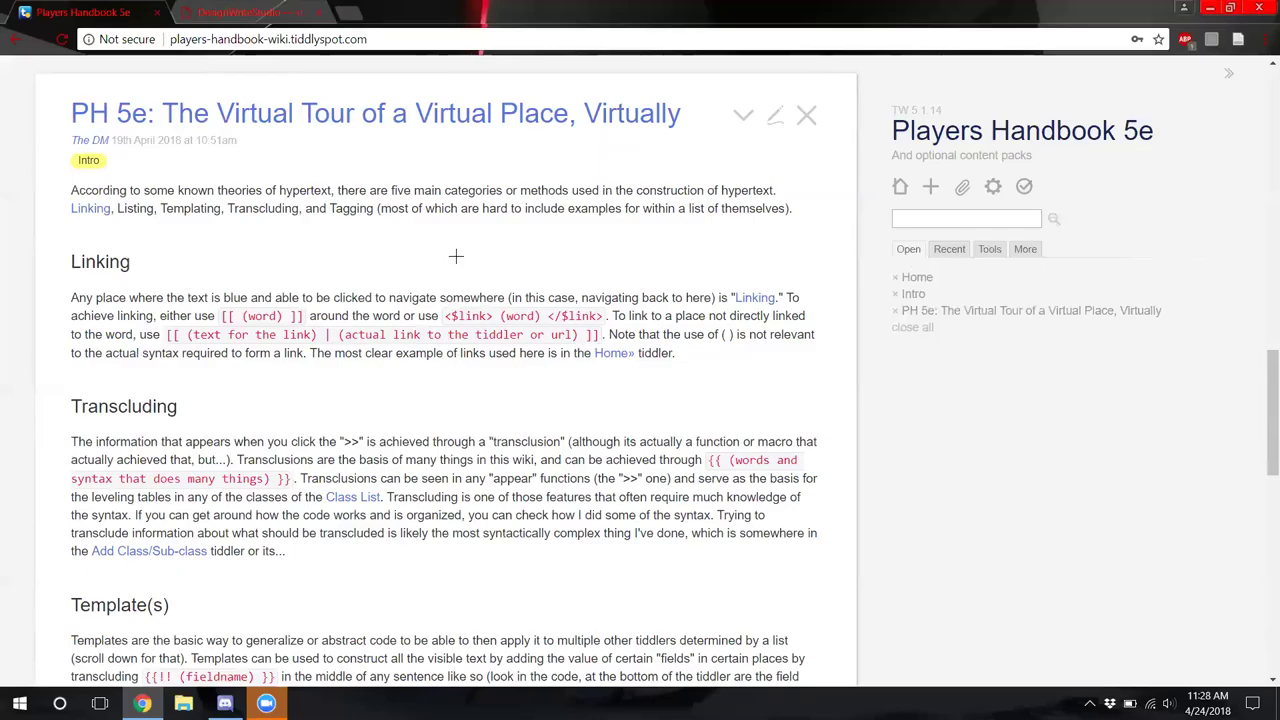
scroll(452, 250, "up", 1)
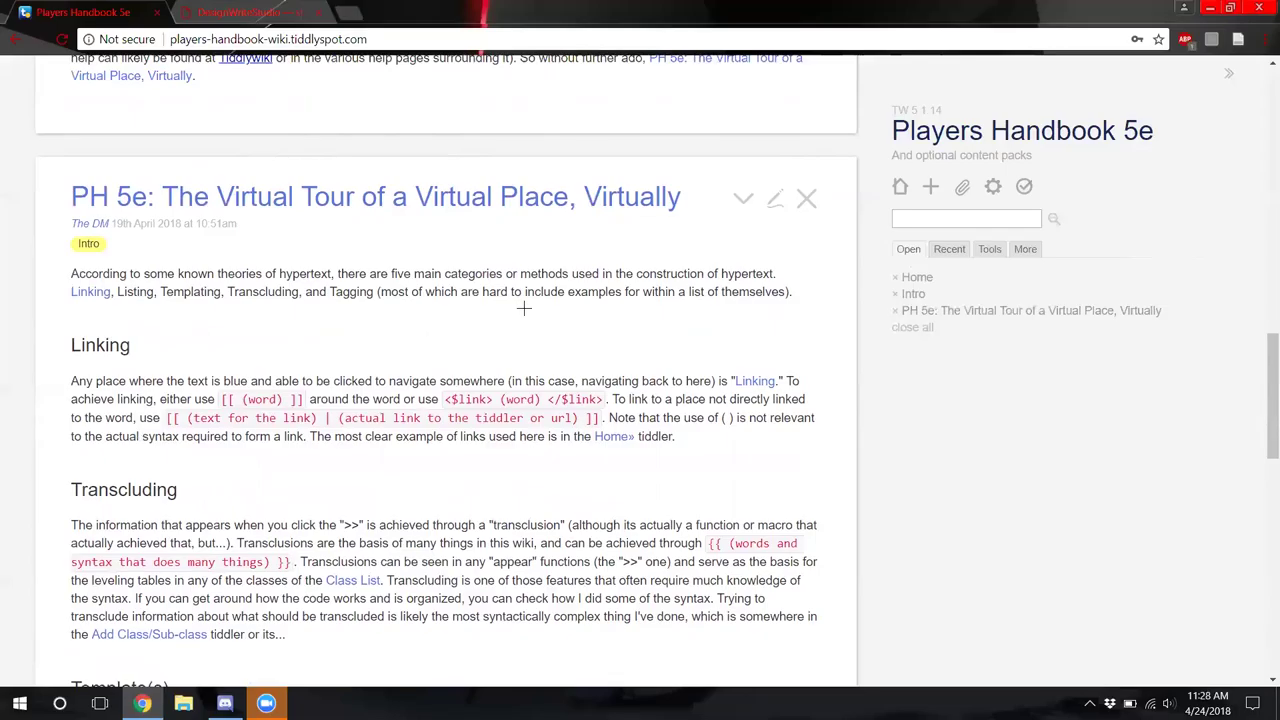
scroll(524, 309, "down", 3)
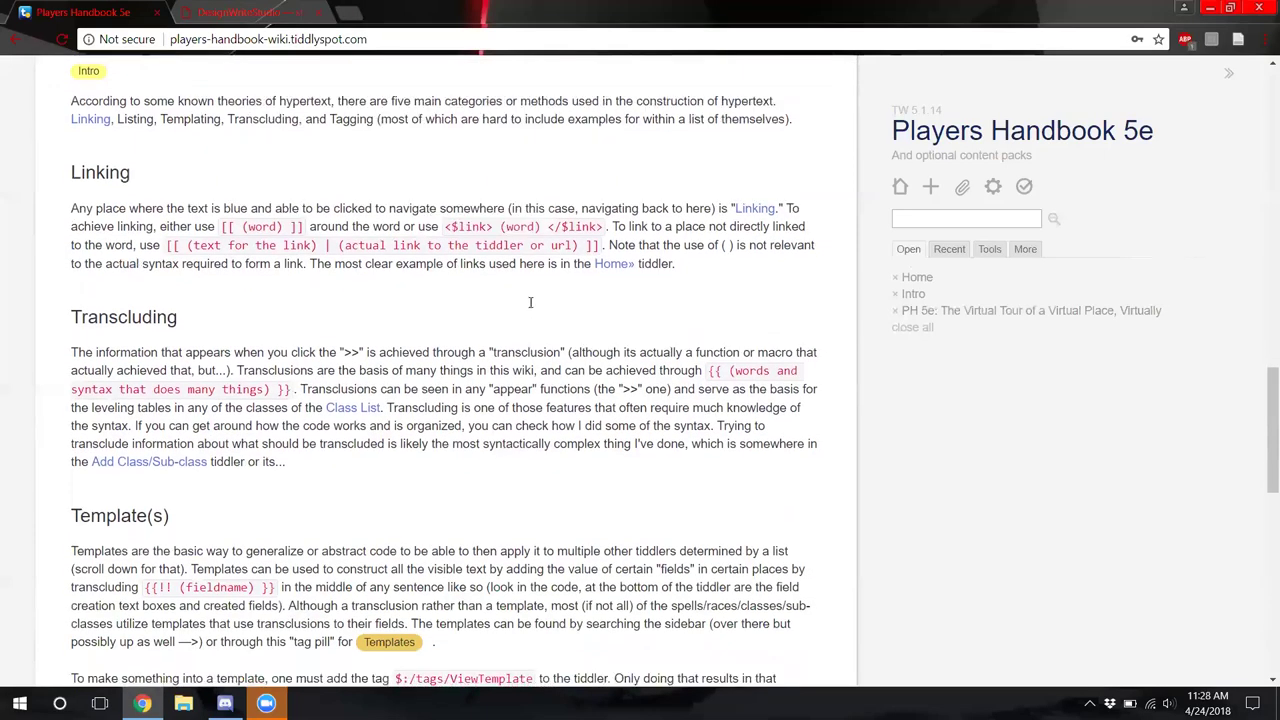
scroll(530, 302, "down", 5)
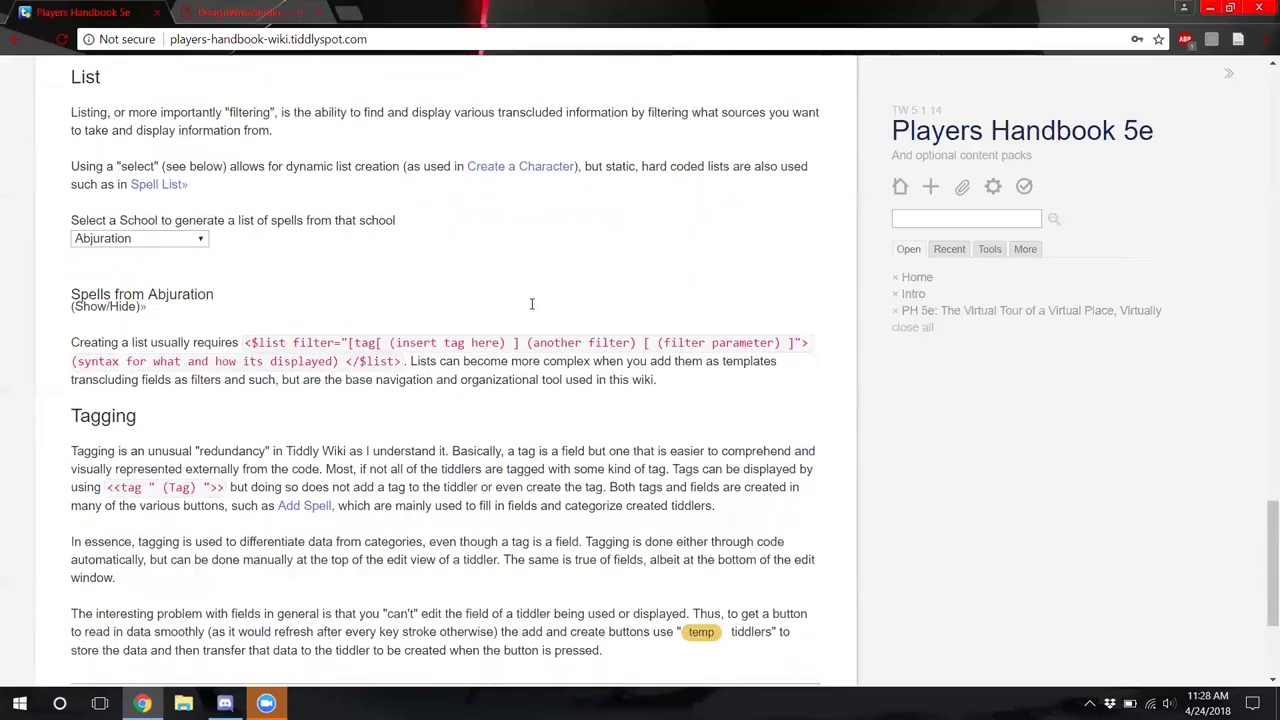
scroll(532, 303, "up", 6)
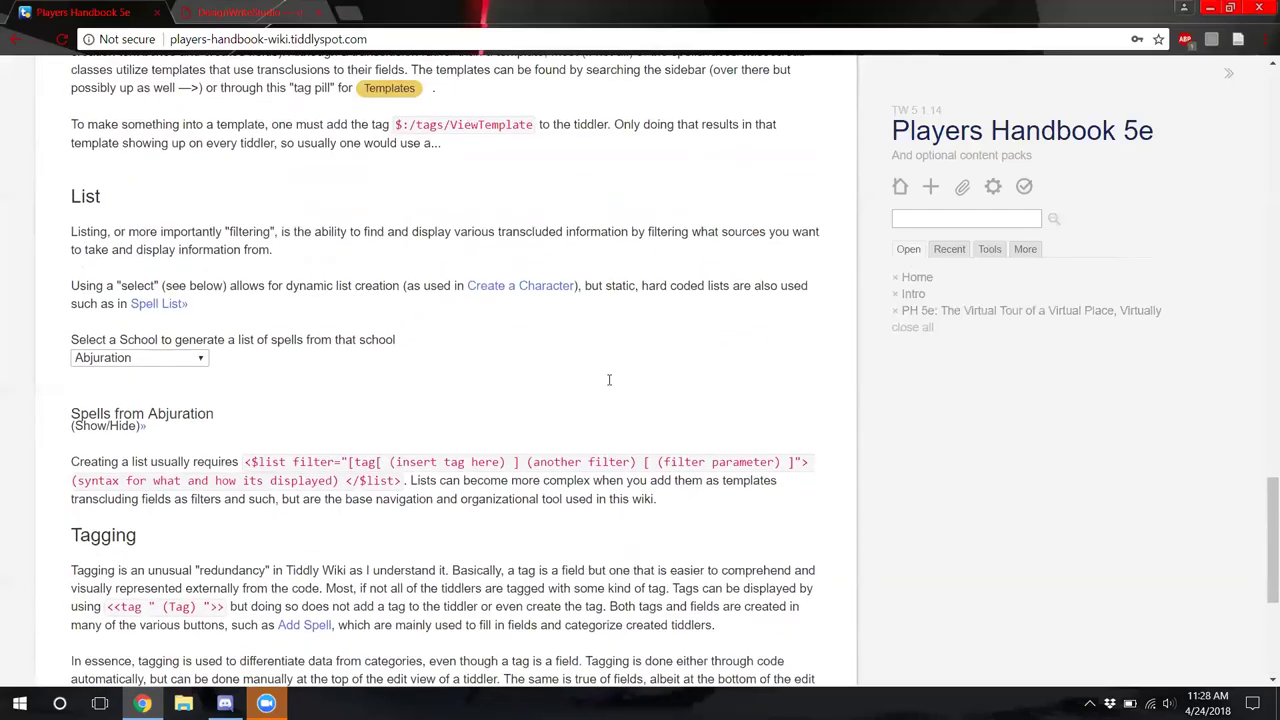
scroll(730, 420, "up", 6)
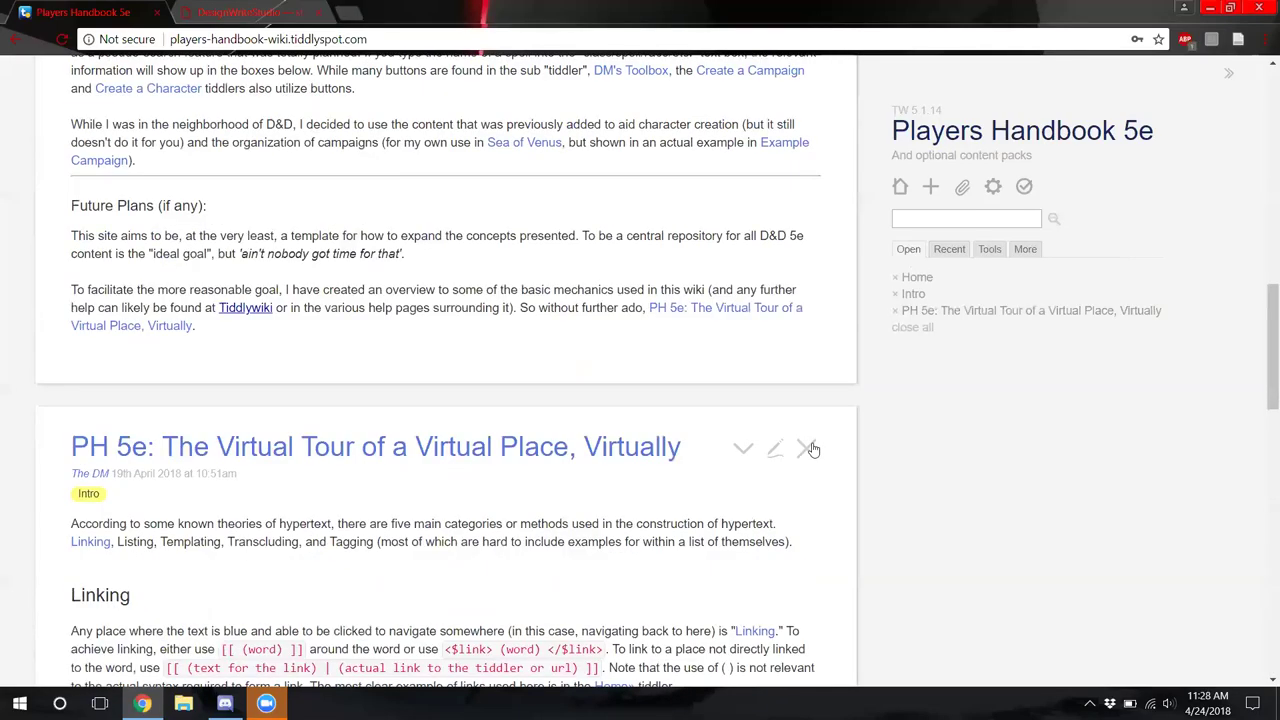
Close the Virtual Tour and Intro tiddlers to return to Home
left_click(810, 448)
scroll(815, 187, "up", 4)
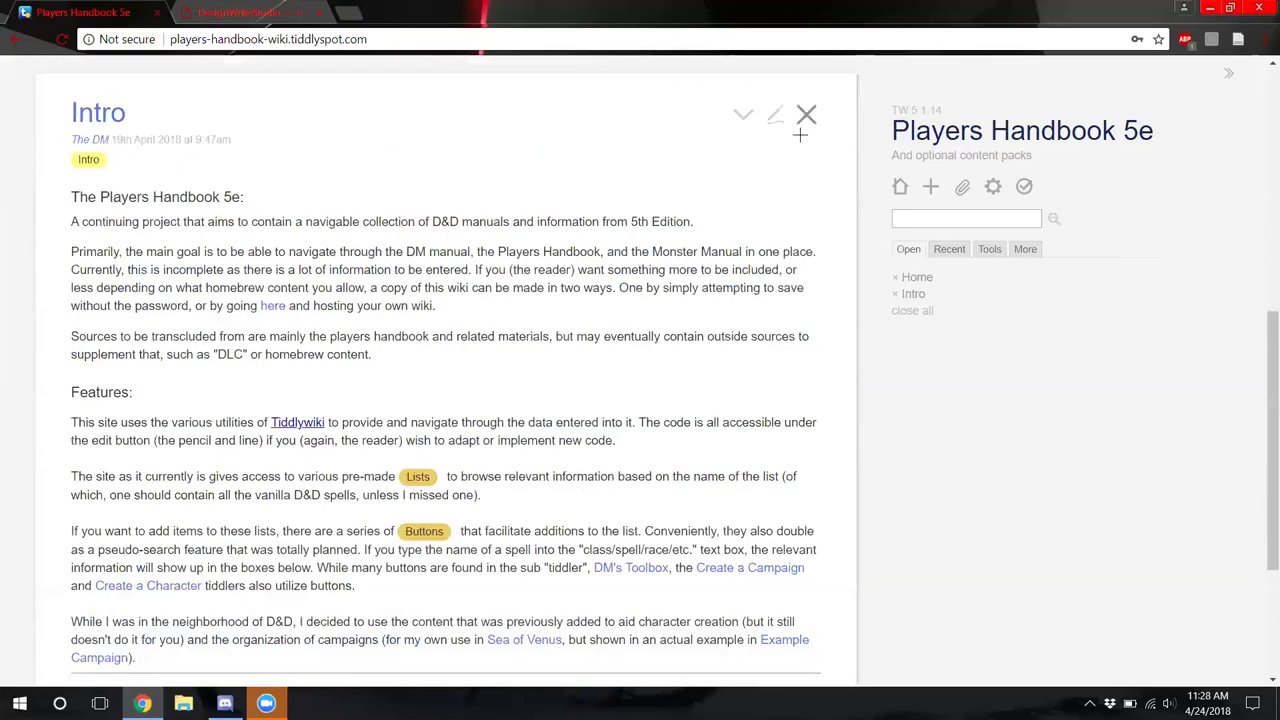
left_click(808, 114)
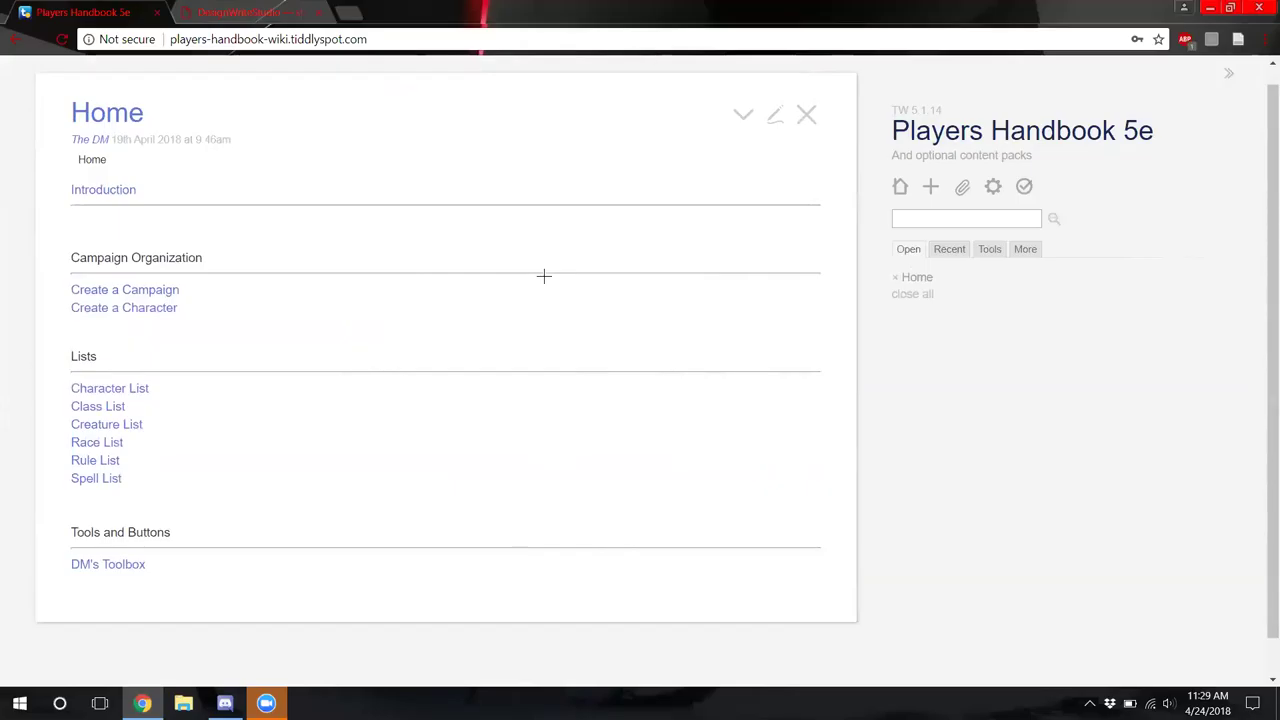
Open the tag manager and examine the tiddler counts of the Spell and Rule tags
left_click(989, 249)
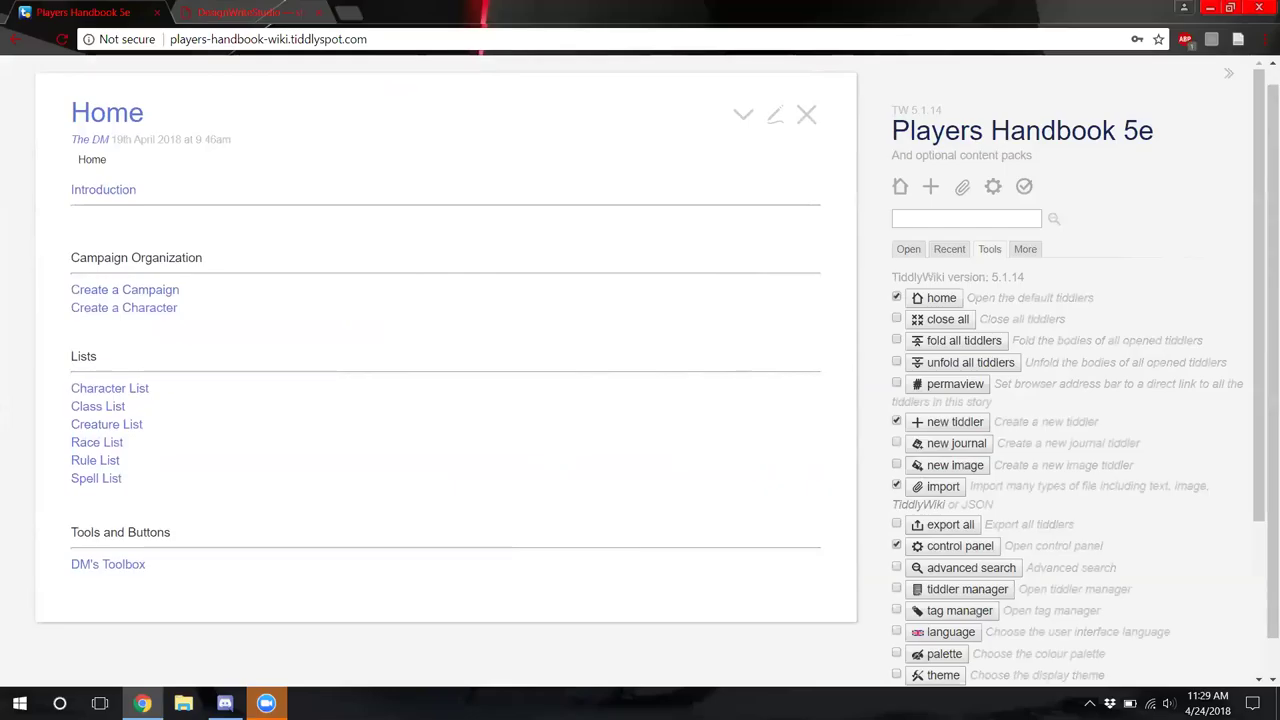
left_click(1025, 249)
left_click(1003, 292)
scroll(548, 187, "down", 1)
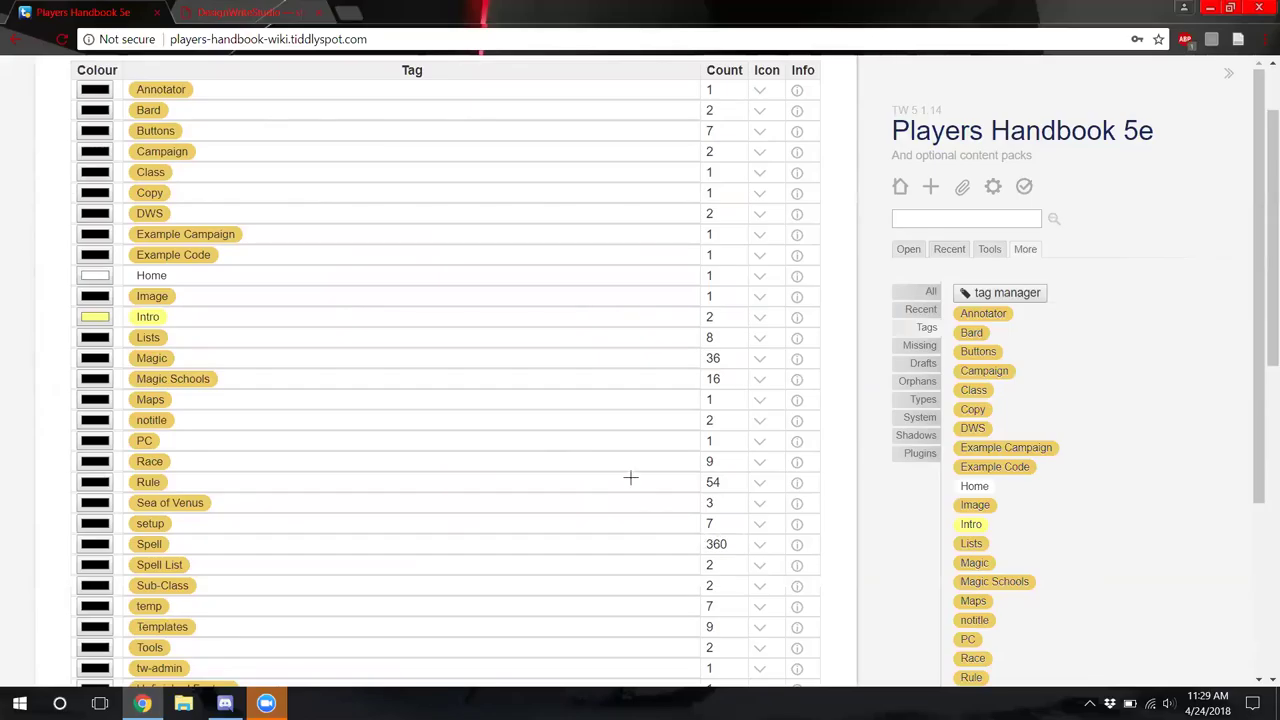
scroll(629, 477, "up", 1)
scroll(629, 477, "down", 1)
double_click(716, 544)
scroll(602, 420, "down", 2)
scroll(602, 420, "up", 2)
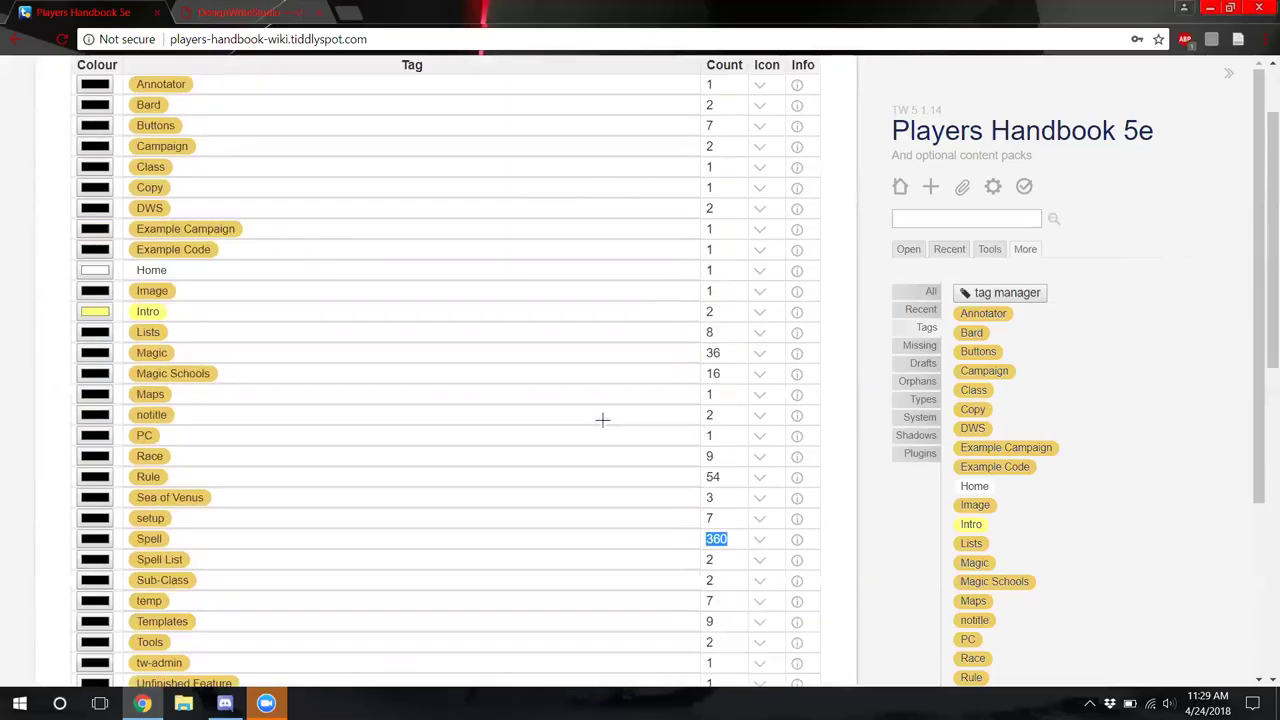
double_click(711, 482)
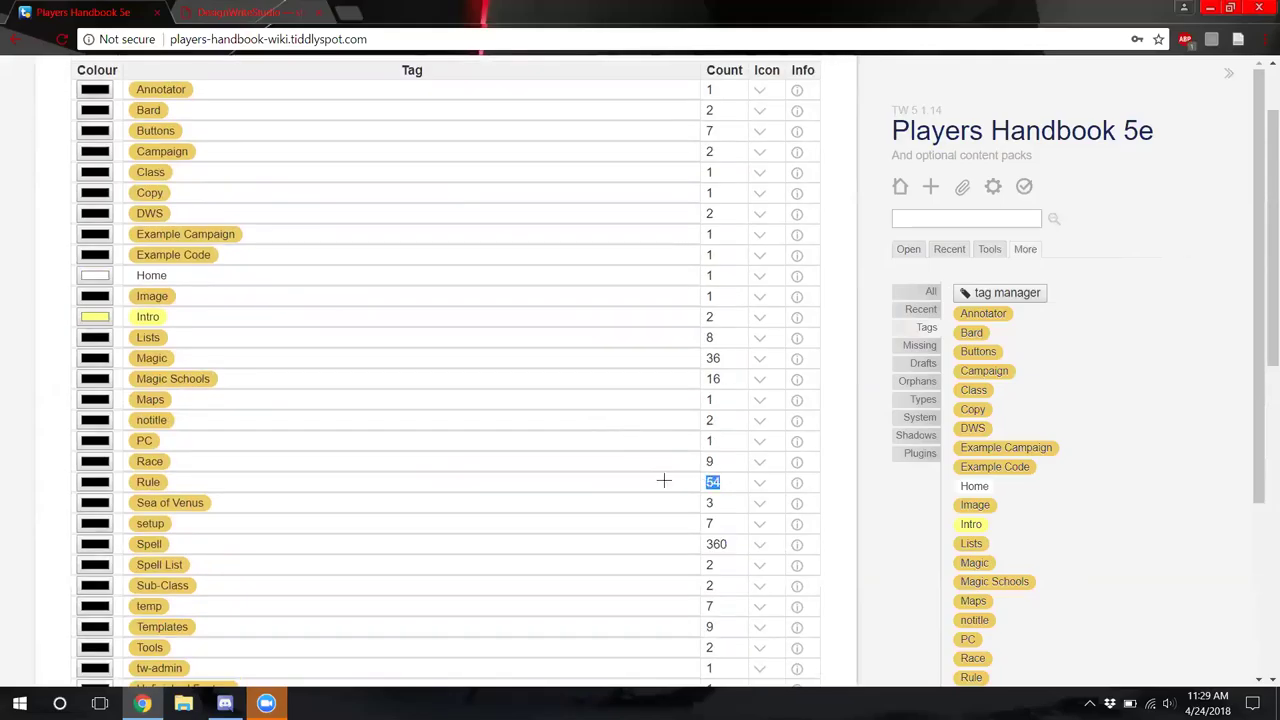
double_click(716, 545)
Look over the full tag list in the tag manager and close it
scroll(677, 480, "up", 1)
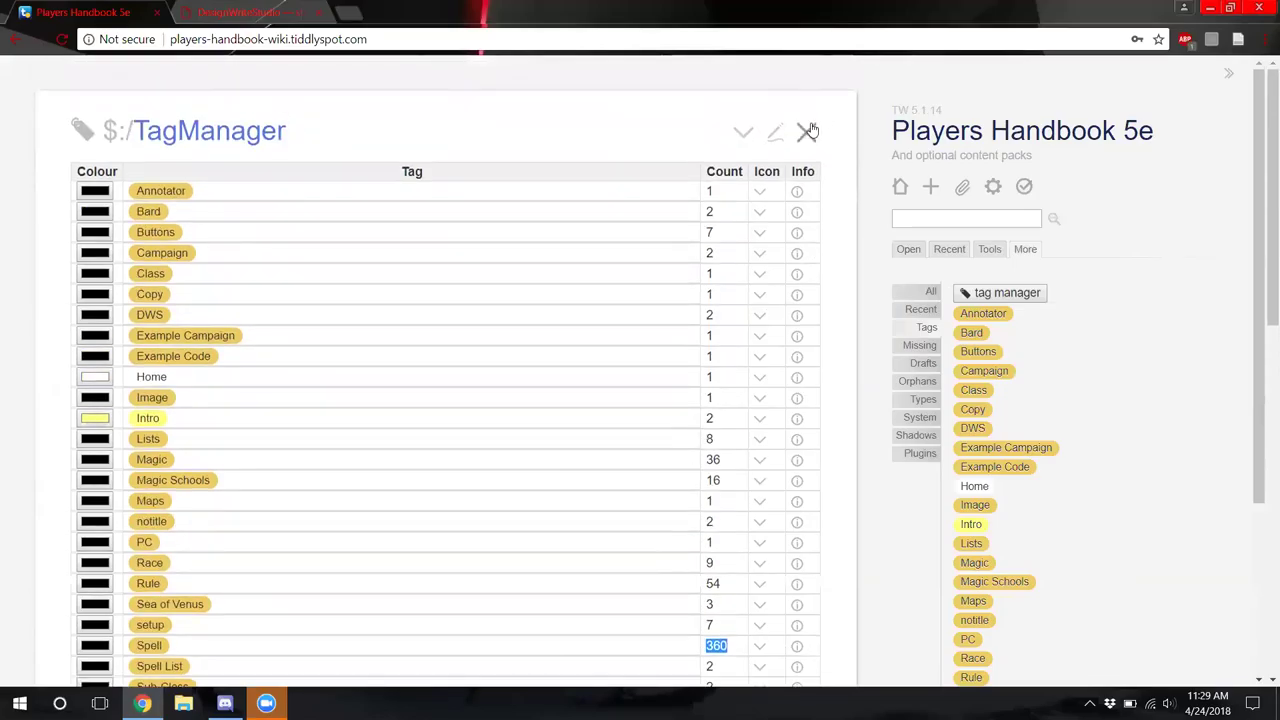
scroll(626, 204, "down", 2)
scroll(626, 204, "up", 2)
scroll(620, 236, "down", 1)
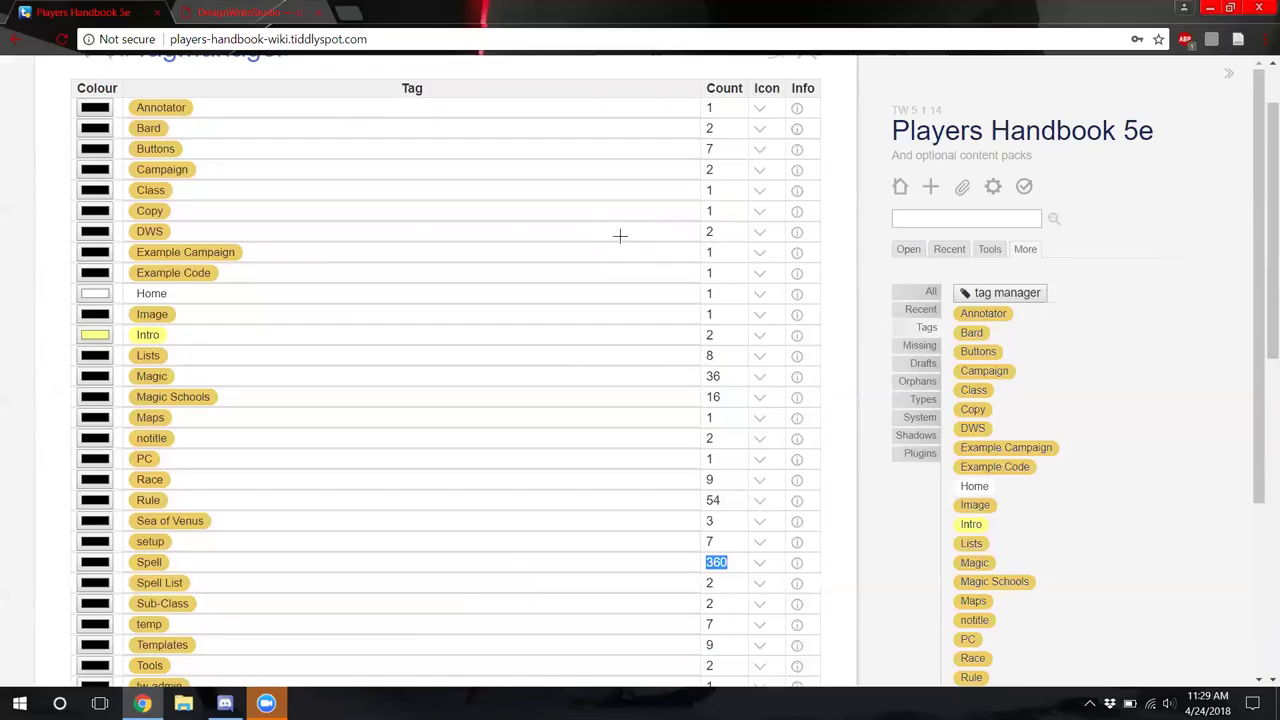
scroll(620, 236, "up", 2)
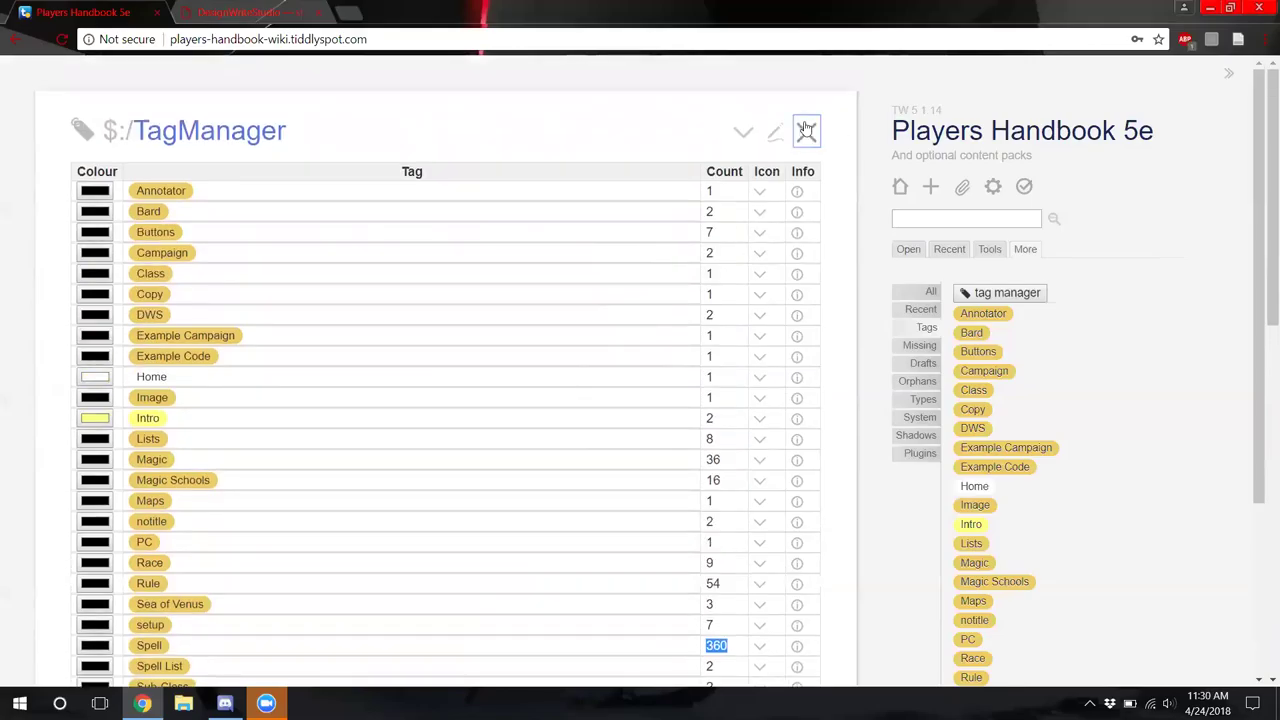
left_click(803, 128)
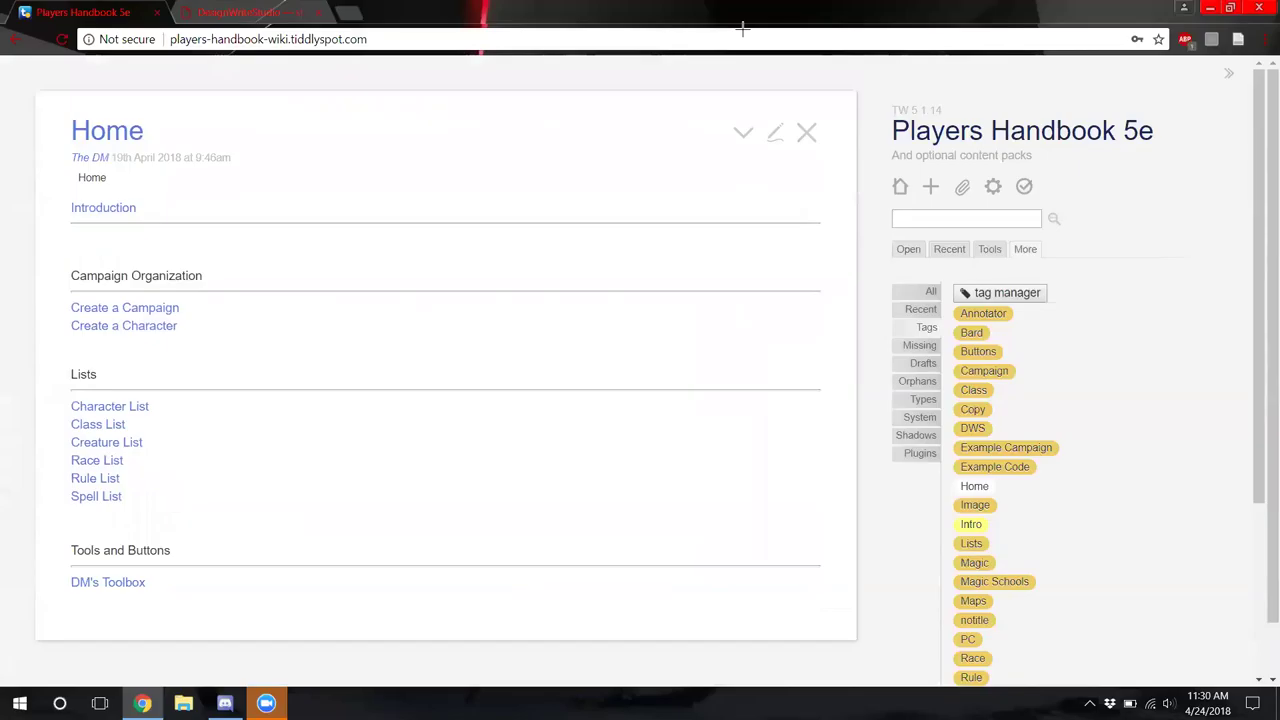